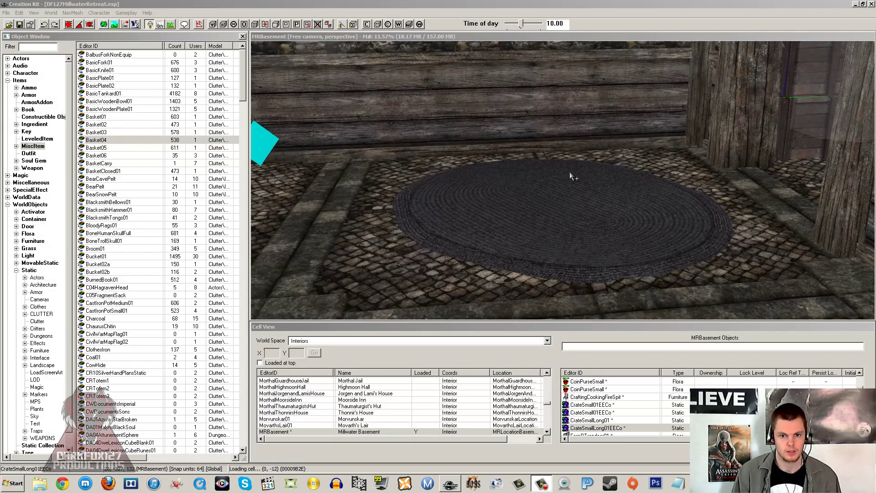
# Select the round rug in the basement, and look through the MiscItem and Static object lists
pyautogui.click(522, 175)
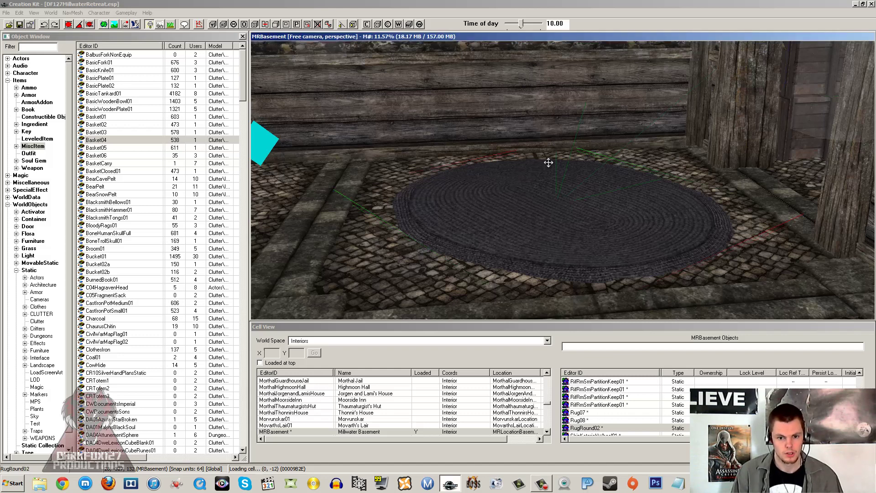
pyautogui.moveTo(545, 163)
pyautogui.keyDown('shift'); pyautogui.mouseDown(button='middle')
pyautogui.moveTo(505, 164)
pyautogui.moveTo(513, 165)
pyautogui.moveTo(499, 178)
pyautogui.moveTo(456, 174)
pyautogui.moveTo(508, 171)
pyautogui.moveTo(492, 174)
pyautogui.moveTo(475, 144)
pyautogui.moveTo(492, 158)
pyautogui.mouseUp(button='middle'); pyautogui.keyUp('shift')
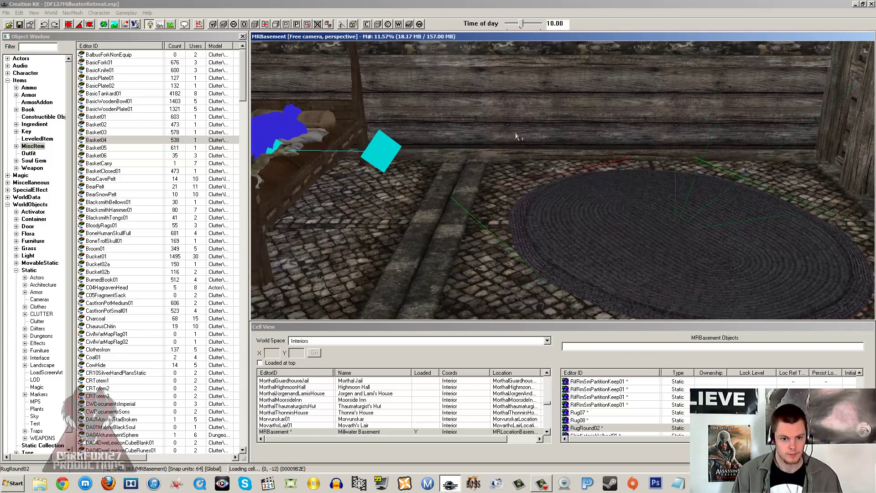
pyautogui.click(180, 109)
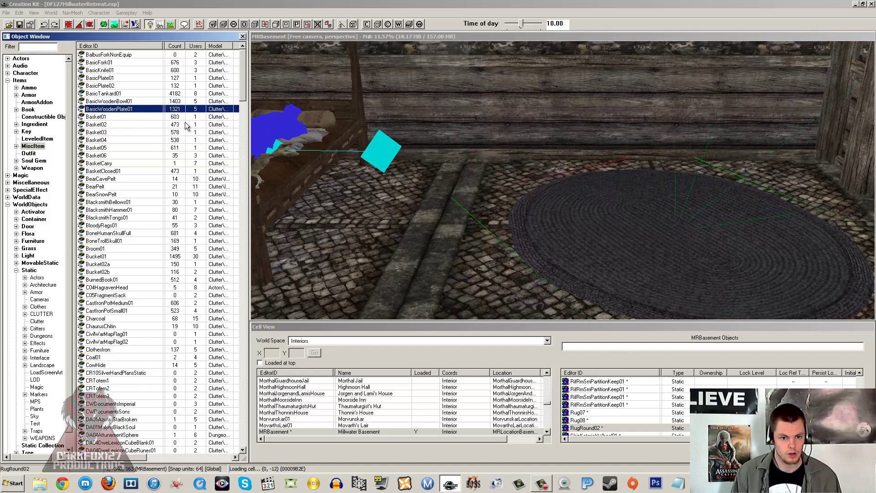
pyautogui.click(144, 119)
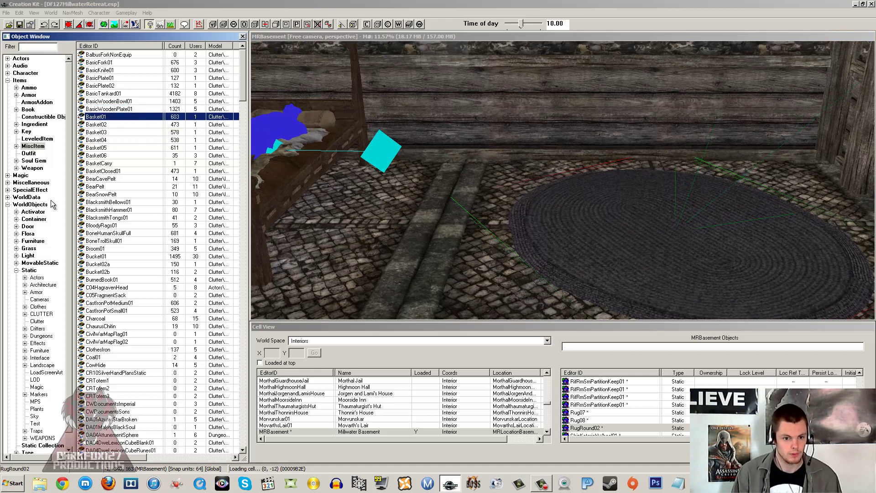
pyautogui.click(29, 271)
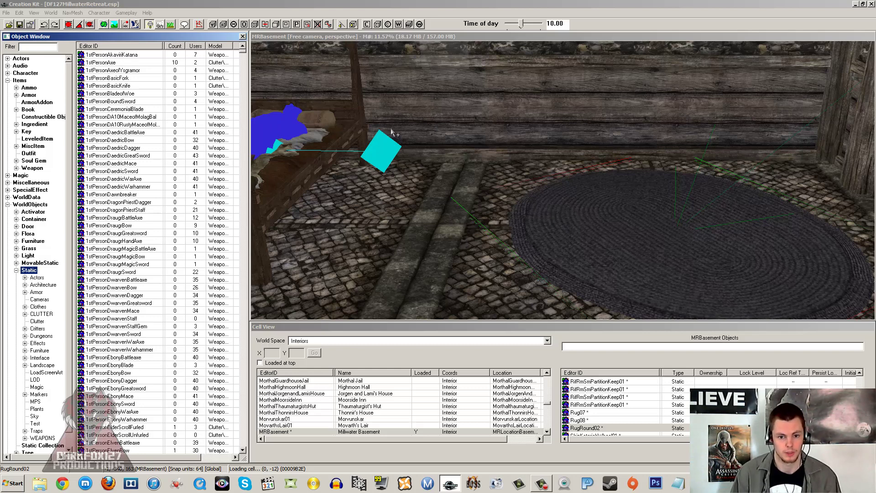
pyautogui.click(215, 109)
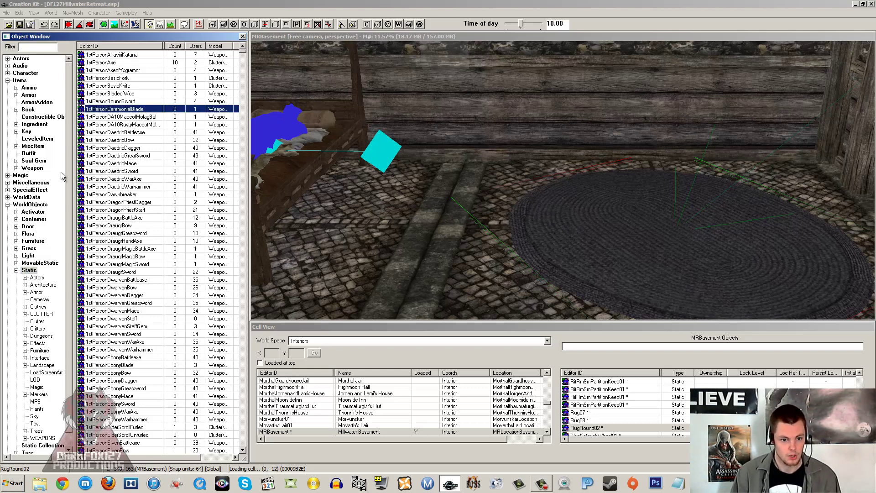
# Preview the MiscItem object Basket03, inspect its model from several angles and distances, and close the preview
pyautogui.click(33, 146)
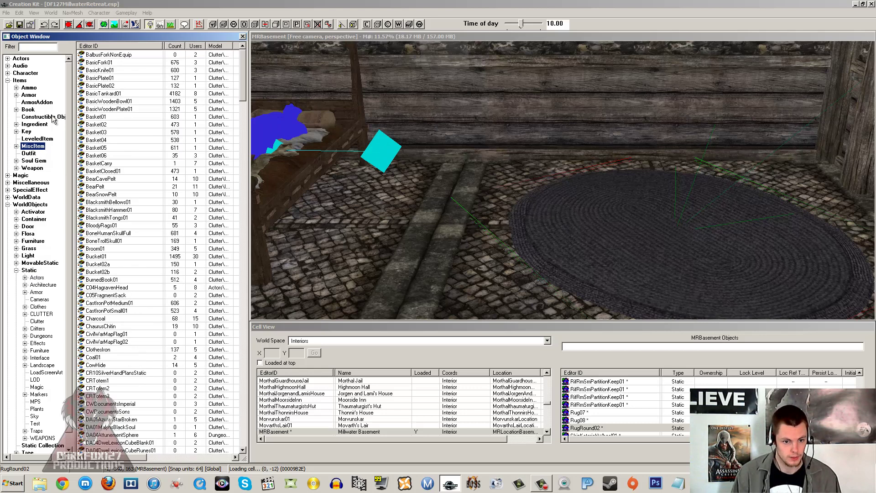
pyautogui.rightClick(106, 133)
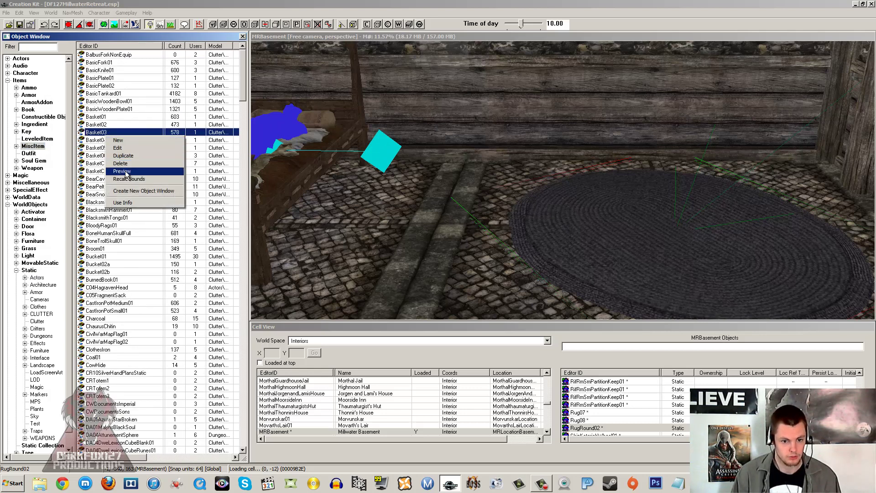
pyautogui.click(137, 172)
pyautogui.moveTo(592, 179); pyautogui.dragTo(628, 198)
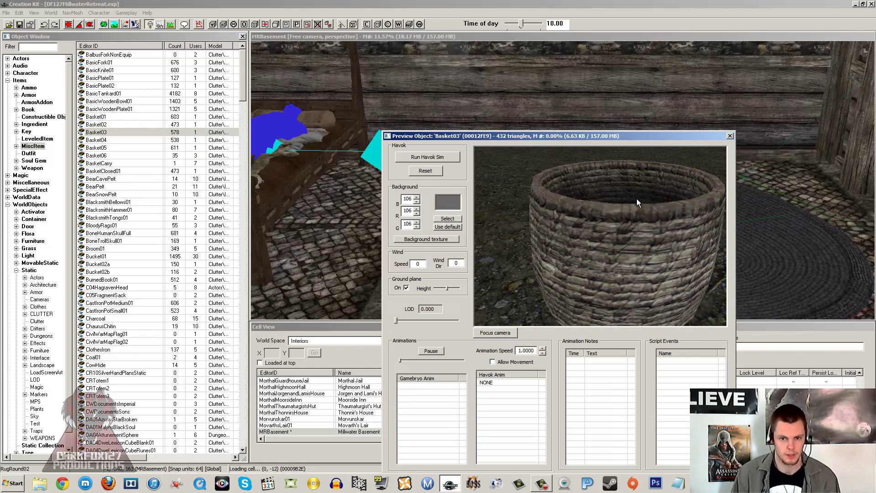
pyautogui.moveTo(597, 200)
pyautogui.mouseDown()
pyautogui.moveTo(607, 204)
pyautogui.moveTo(594, 207)
pyautogui.mouseUp()
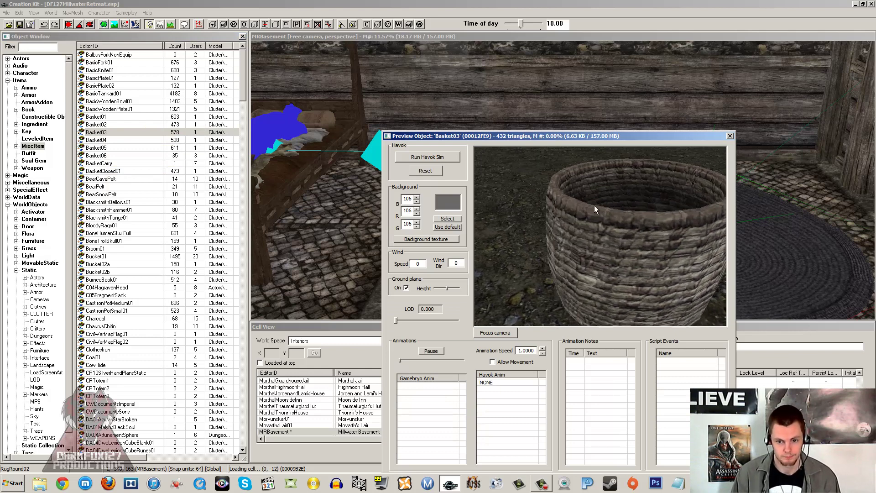
pyautogui.scroll(-8, 593, 196)
pyautogui.scroll(2, 593, 197)
pyautogui.scroll(5, 593, 196)
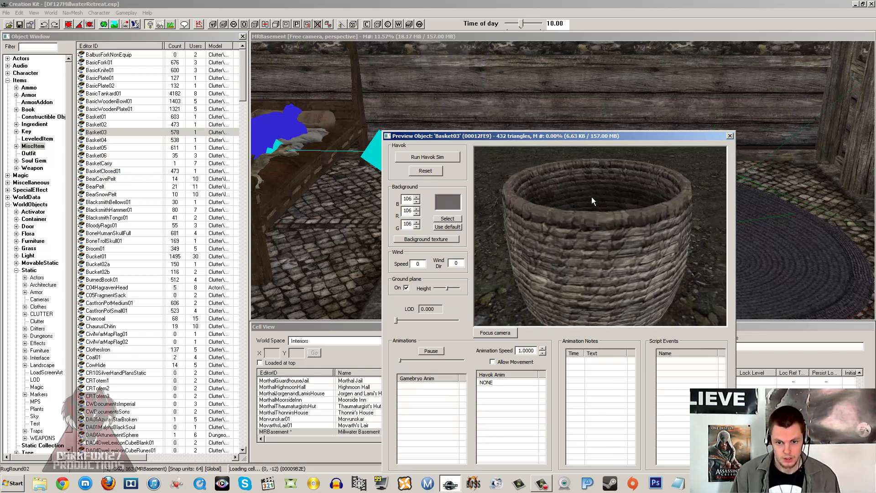
pyautogui.scroll(-6, 591, 196)
pyautogui.moveTo(585, 199); pyautogui.dragTo(568, 205)
pyautogui.scroll(3, 568, 205)
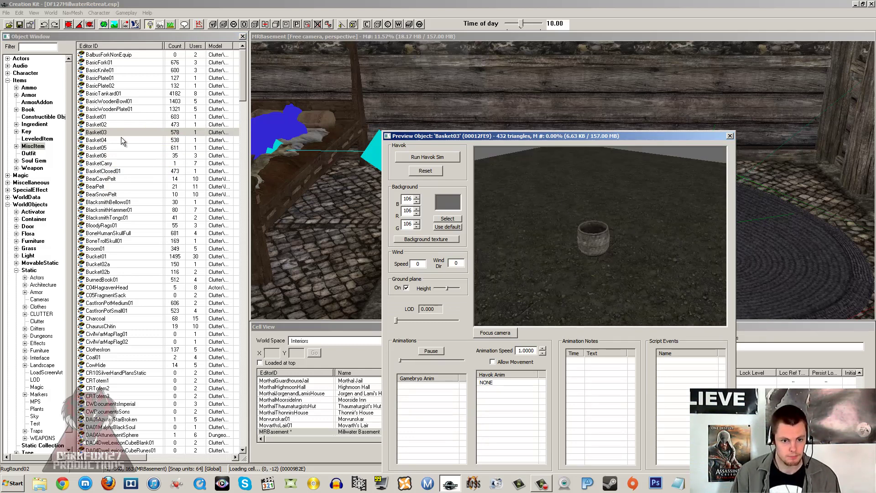
pyautogui.click(730, 136)
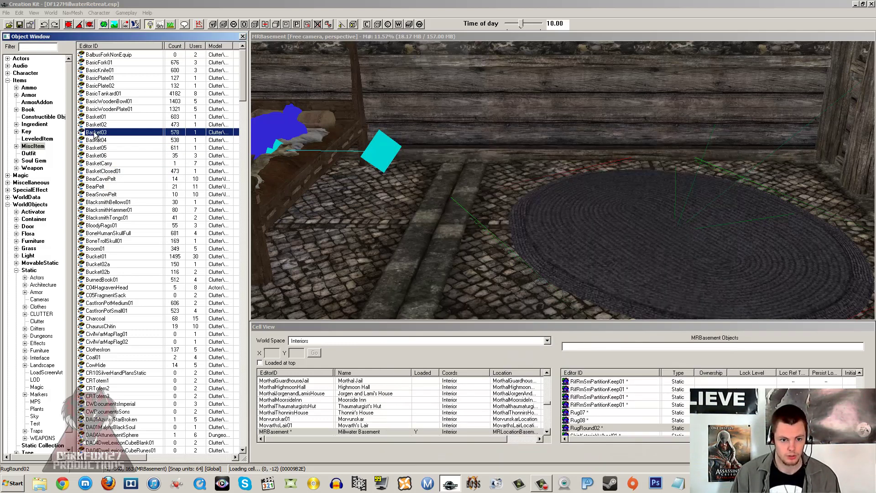
# Place a Basket03 in the MRBasement cell, near the wall beside the round rug
pyautogui.moveTo(525, 242); pyautogui.dragTo(530, 98)
pyautogui.keyDown('shift'); pyautogui.moveTo(530, 98); pyautogui.dragTo(505, 104, button='middle'); pyautogui.keyUp('shift')
pyautogui.scroll(1, 505, 104)
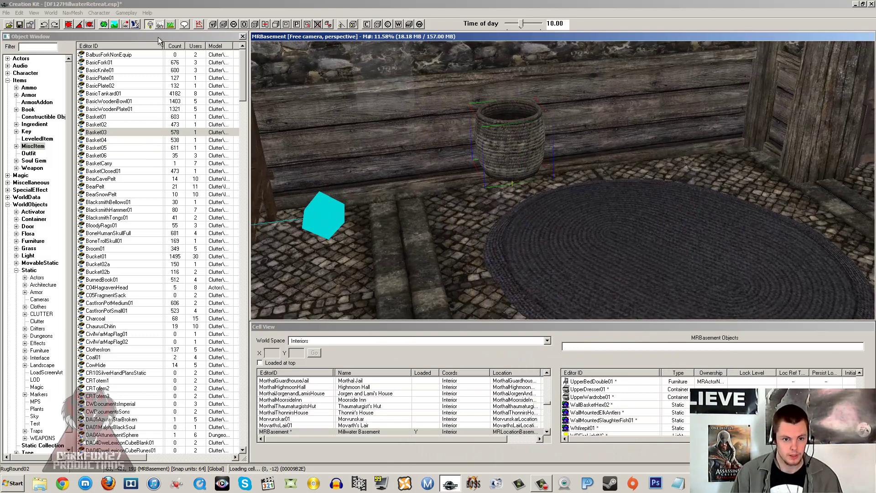
# Run the Havok simulation to drop the placed basket onto the floor, and inspect it up close
pyautogui.click(125, 25)
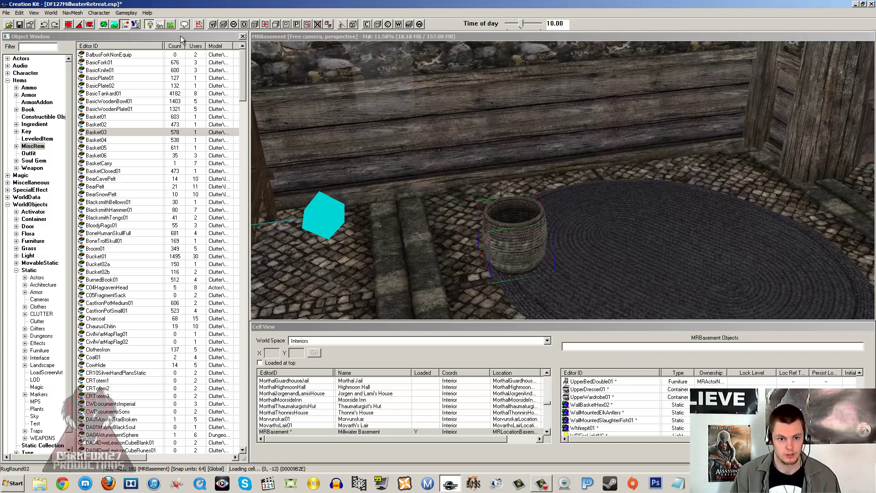
pyautogui.moveTo(430, 116); pyautogui.dragTo(512, 125, button='middle')
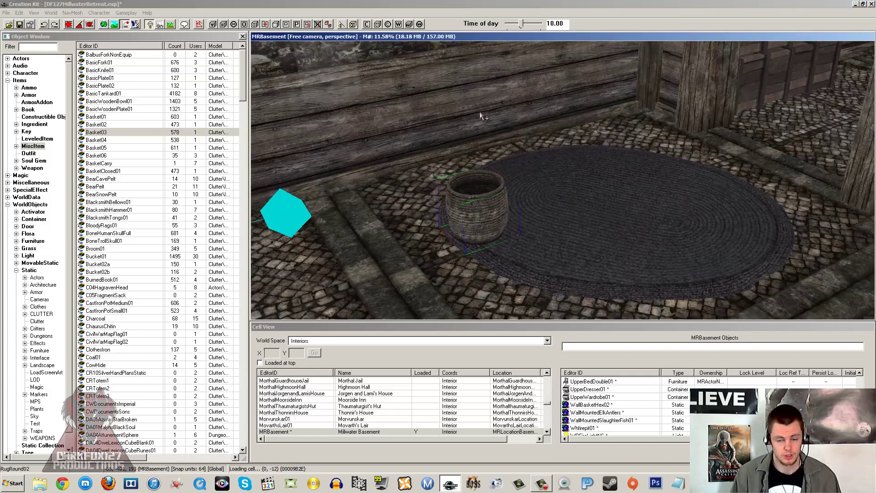
pyautogui.scroll(1, 522, 125)
pyautogui.scroll(5, 524, 130)
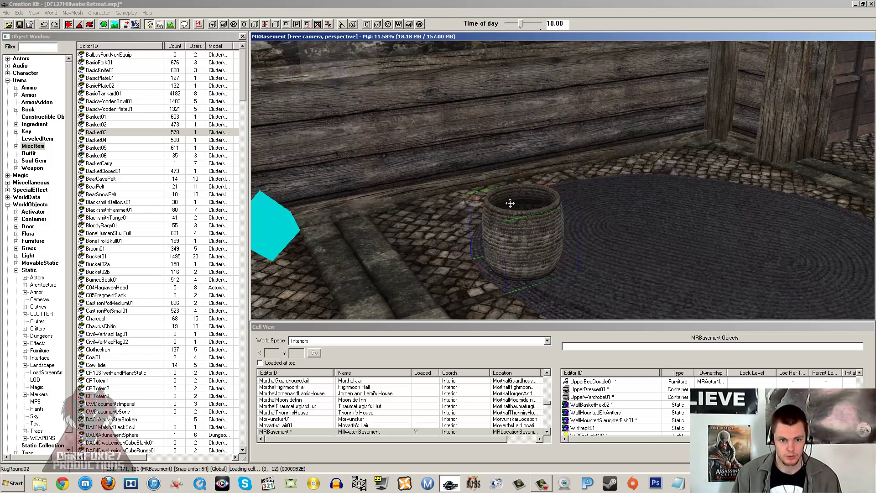
# Copy the model path Clutter\Basket03.NIF from the properties of Basket03, and close them without changing anything
pyautogui.rightClick(101, 133)
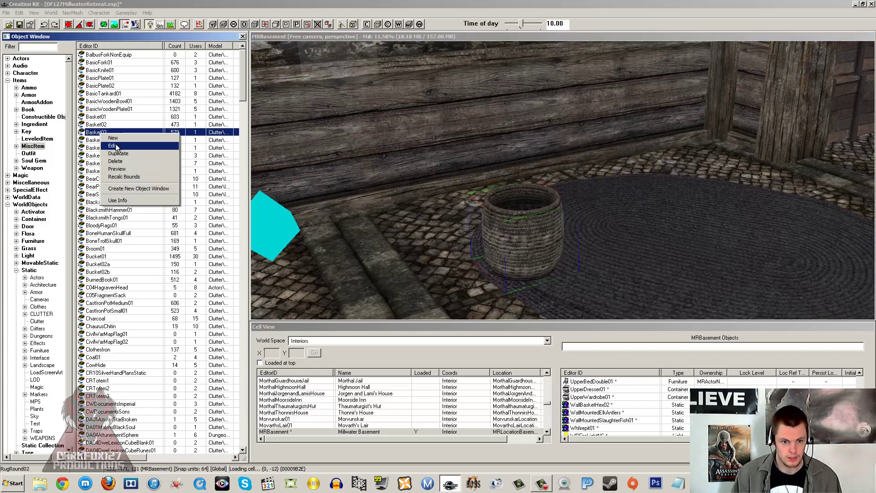
pyautogui.click(113, 146)
pyautogui.click(481, 183)
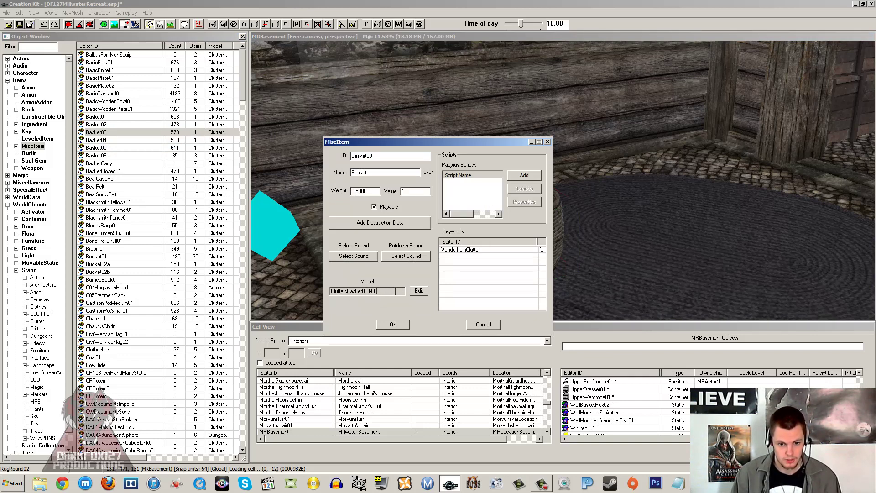
pyautogui.moveTo(381, 292); pyautogui.dragTo(314, 290)
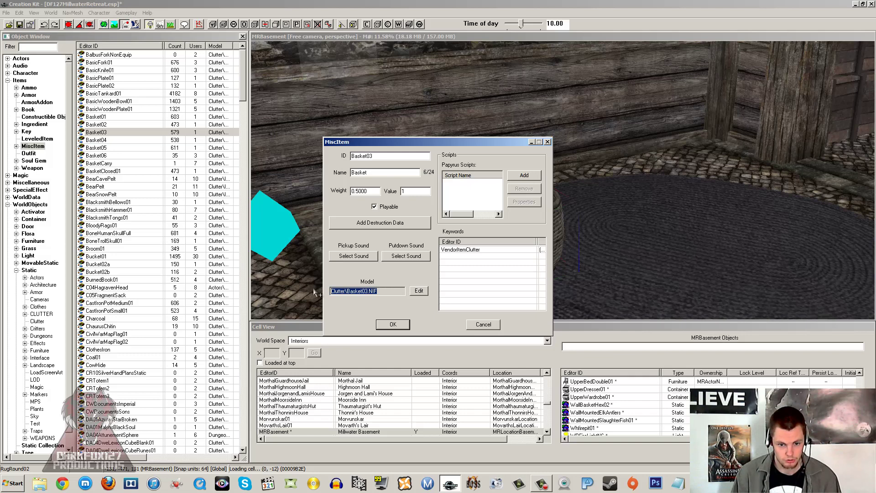
pyautogui.moveTo(382, 294); pyautogui.dragTo(313, 294)
pyautogui.click(391, 290)
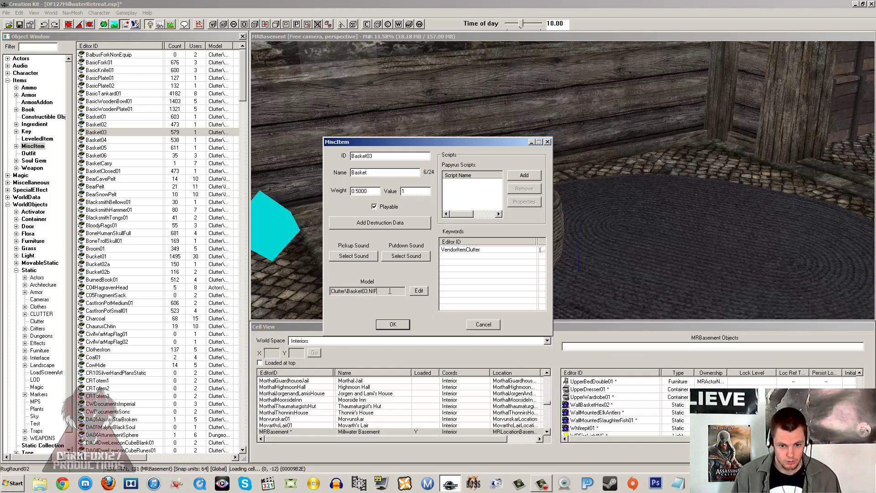
pyautogui.doubleClick(366, 290)
pyautogui.hotkey('ctrl', 'c')
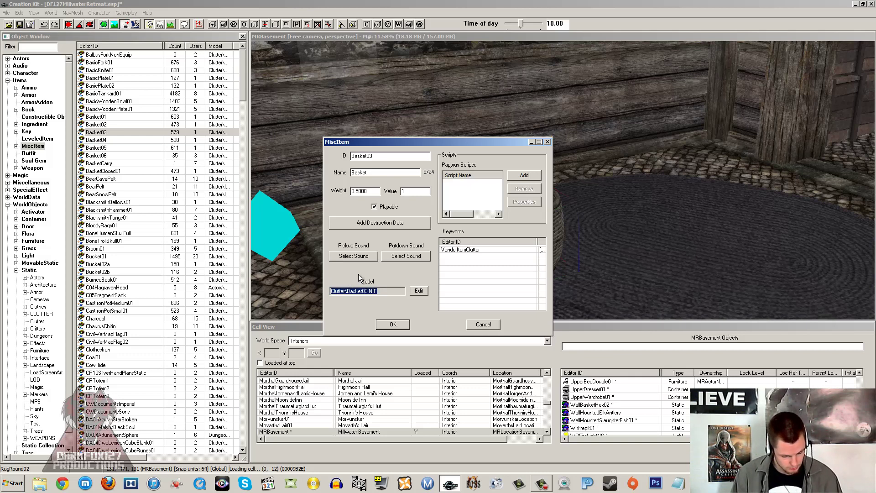
pyautogui.rightClick(361, 291)
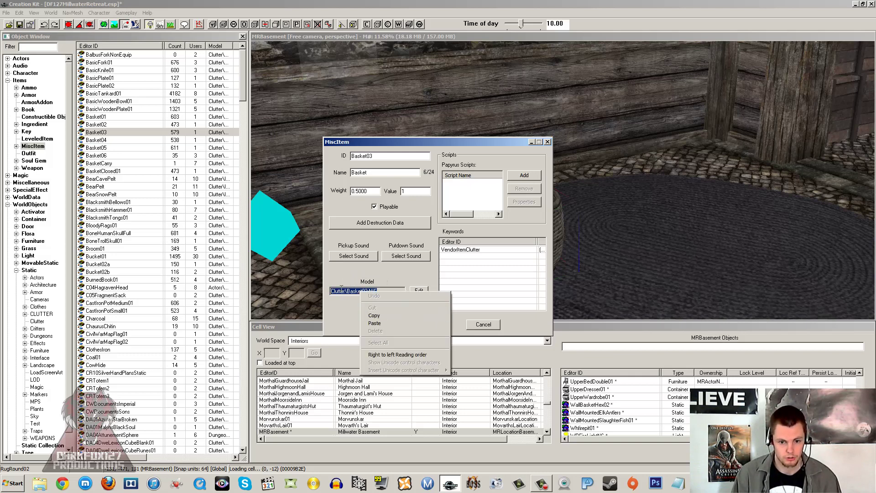
pyautogui.click(390, 292)
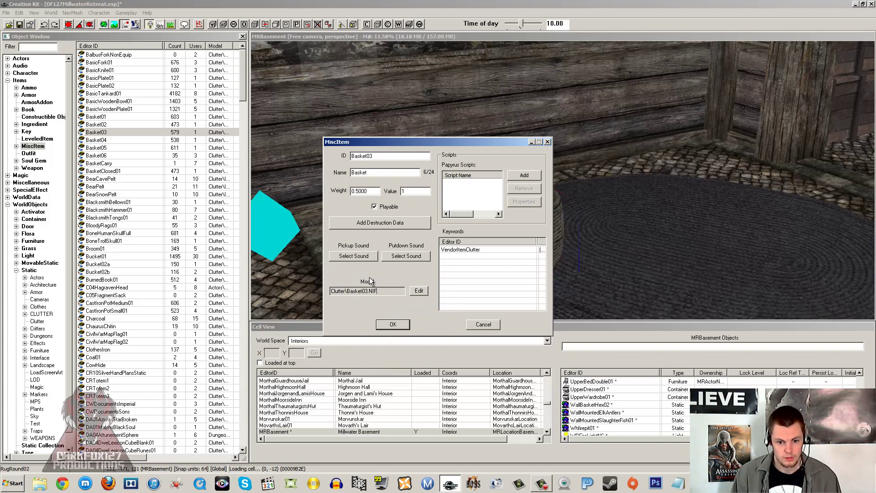
pyautogui.click(483, 324)
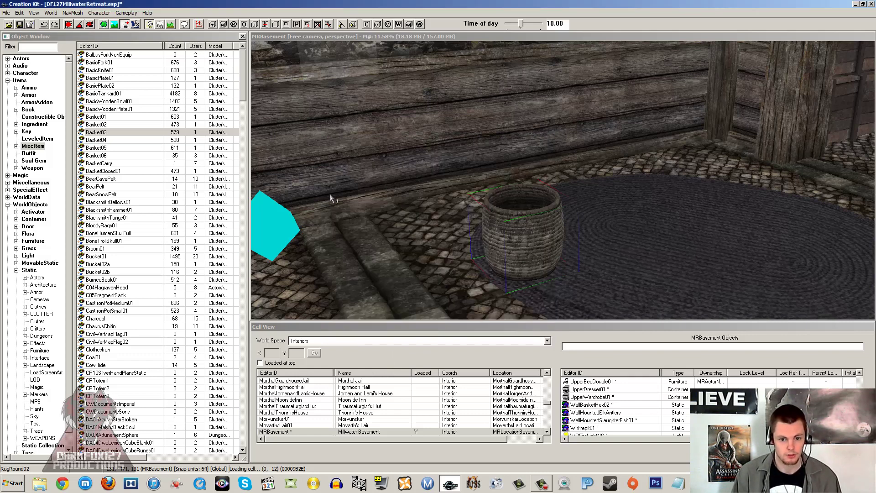
# Create a new object in the Static category and give it the ID MRBasket01
pyautogui.click(26, 272)
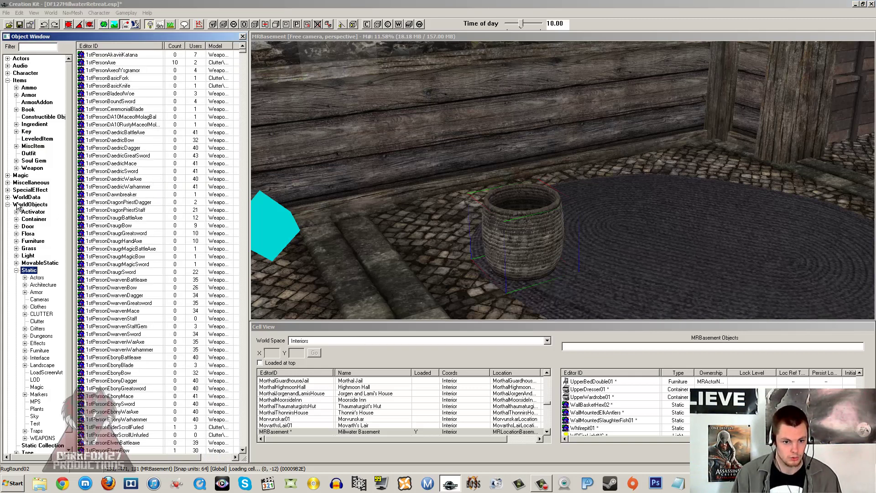
pyautogui.rightClick(132, 233)
pyautogui.click(143, 236)
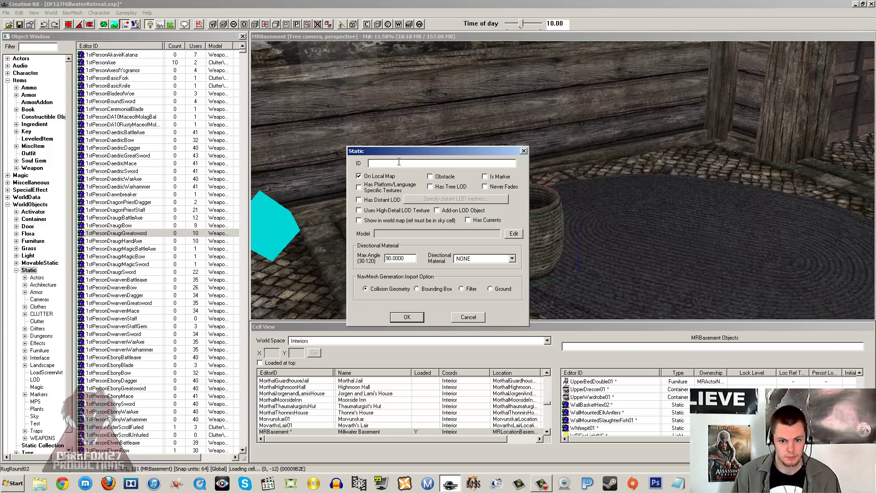
pyautogui.moveTo(401, 154); pyautogui.dragTo(417, 152)
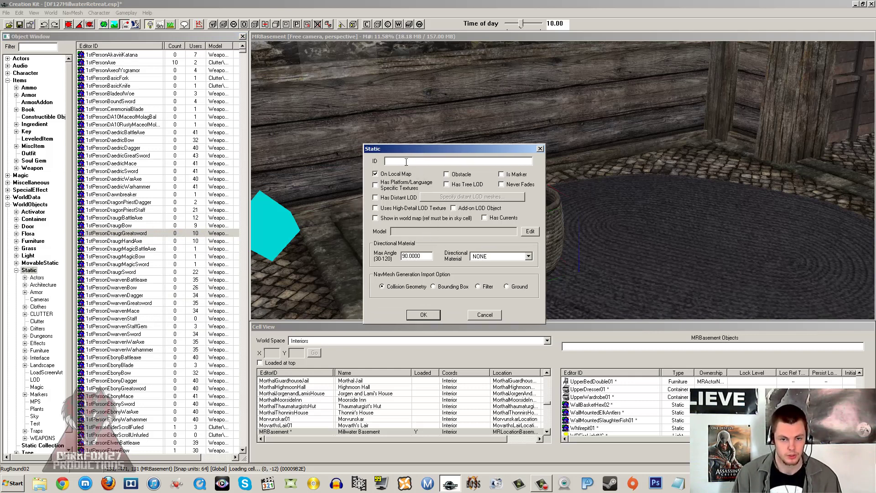
pyautogui.write('MRB')
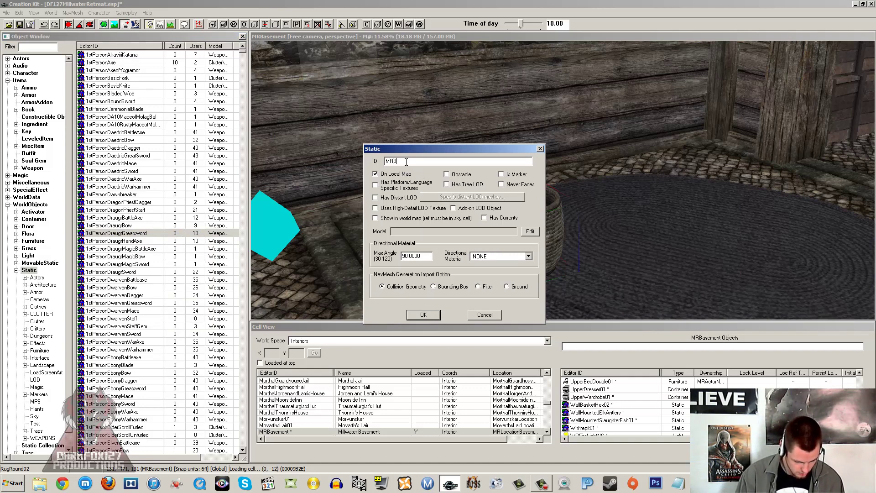
pyautogui.write('asket01')
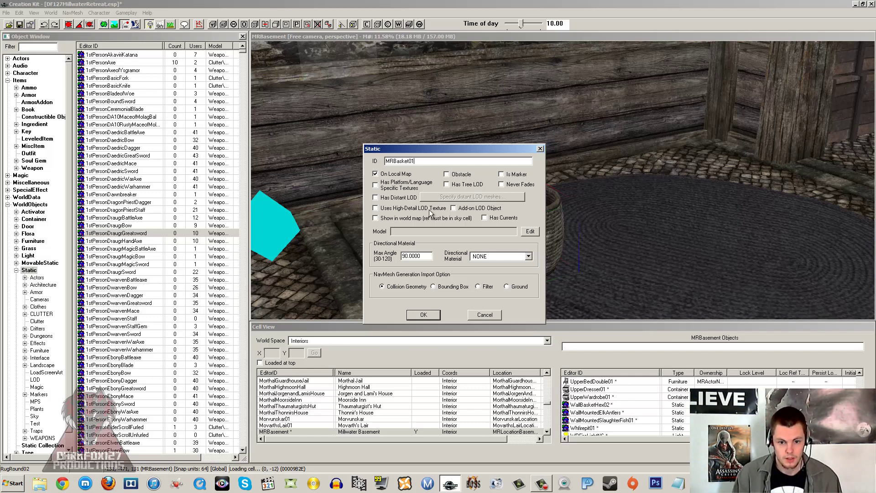
# Assign the model Clutter\Basket03.NIF from the meshes folder to the new static MRBasket01
pyautogui.click(531, 232)
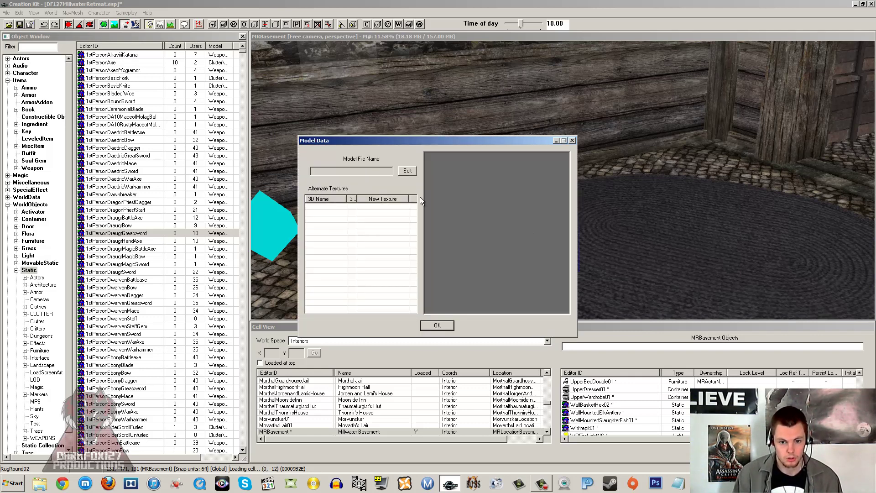
pyautogui.click(406, 171)
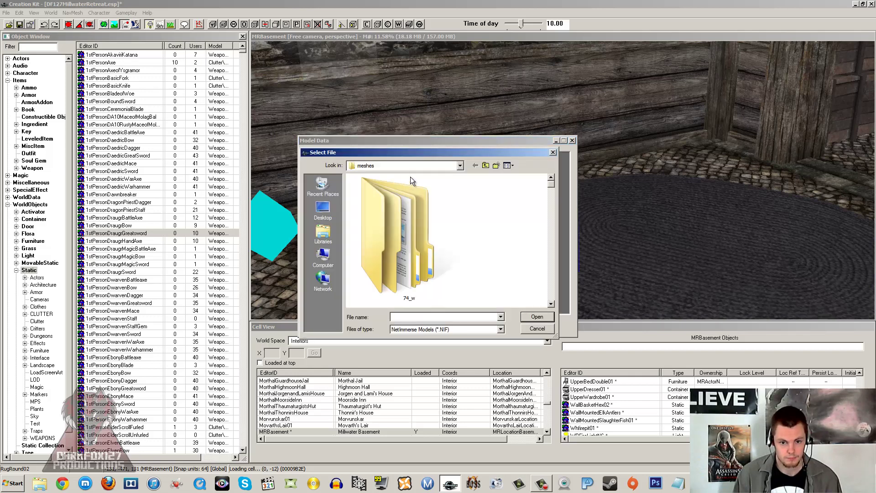
pyautogui.click(382, 165)
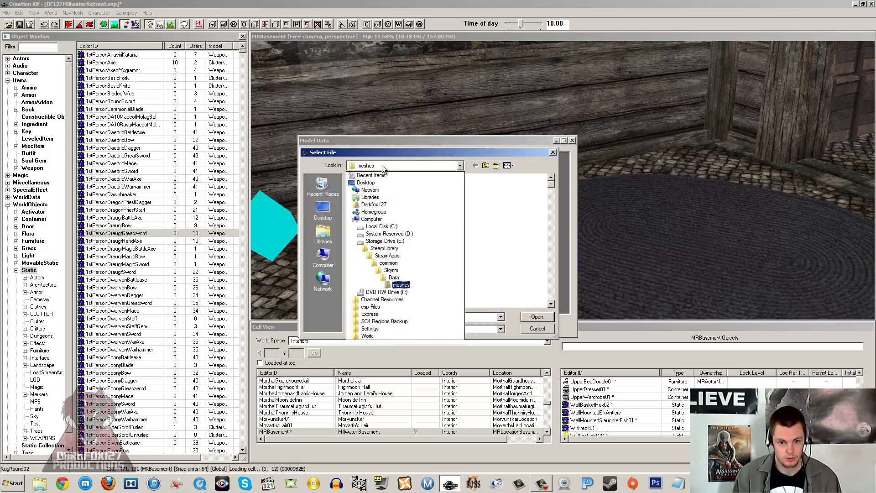
pyautogui.click(401, 285)
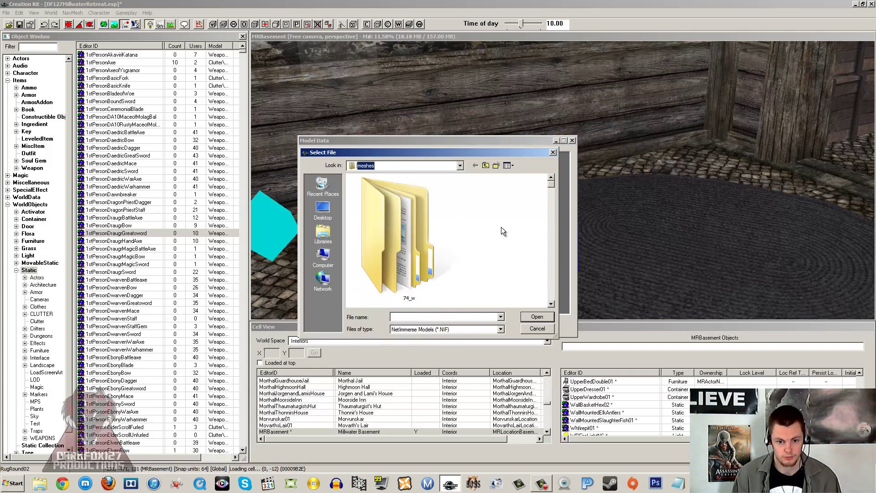
pyautogui.click(415, 316)
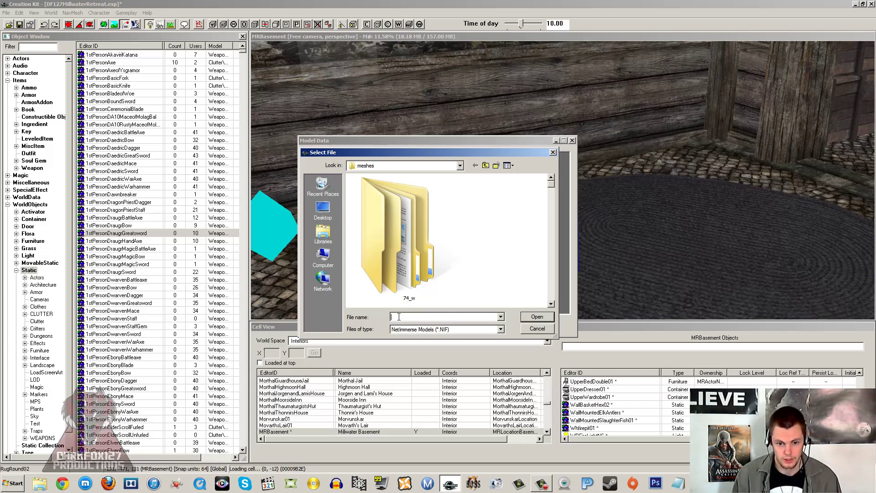
pyautogui.hotkey('ctrl', 'v')
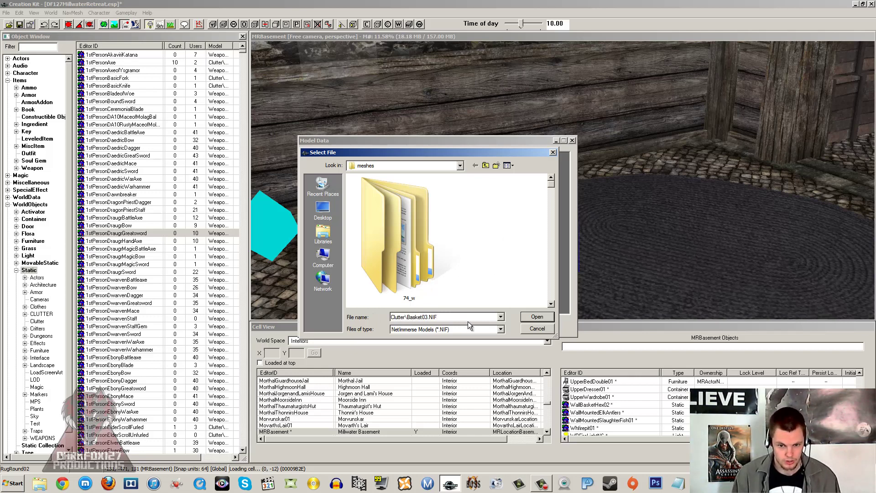
pyautogui.click(530, 317)
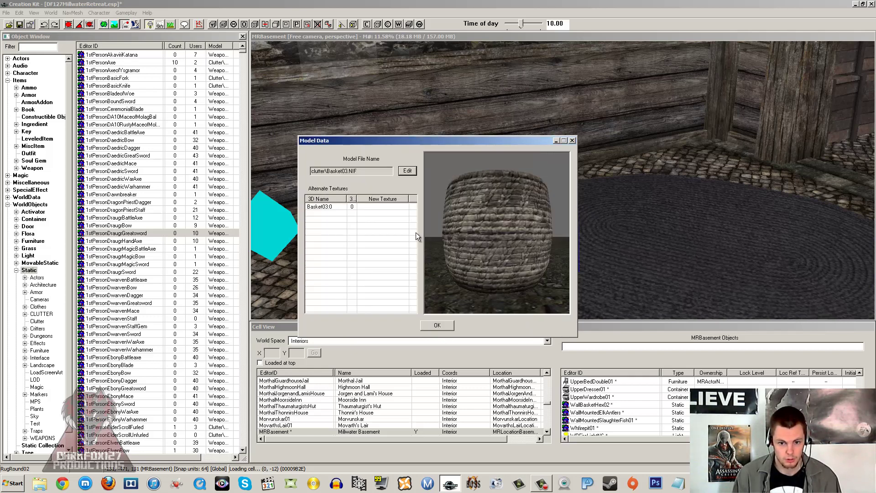
# Inspect the basket model in the preview, accept it, and save the new static MRBasket01
pyautogui.moveTo(456, 218); pyautogui.dragTo(472, 246)
pyautogui.scroll(-5, 466, 220)
pyautogui.scroll(5, 474, 224)
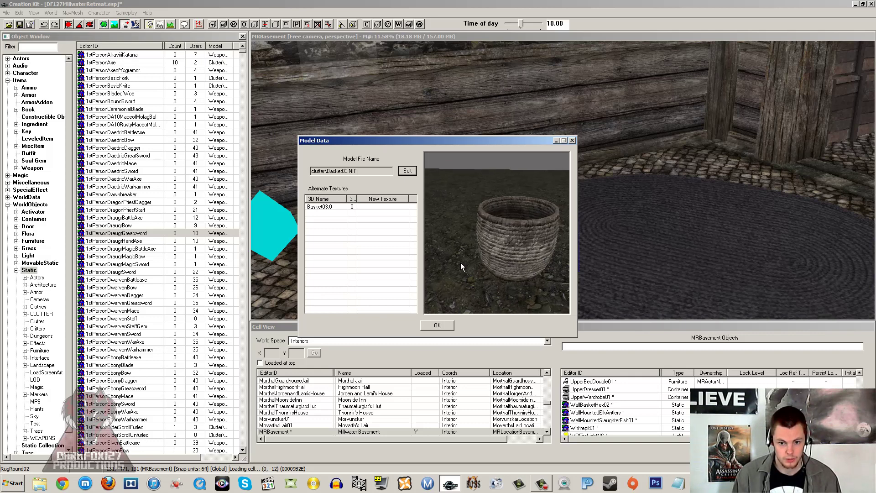
pyautogui.click(436, 325)
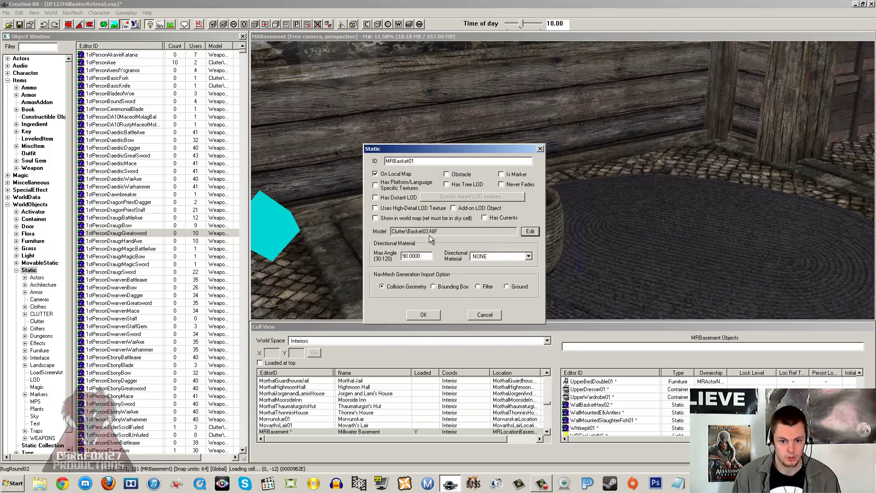
pyautogui.click(456, 230)
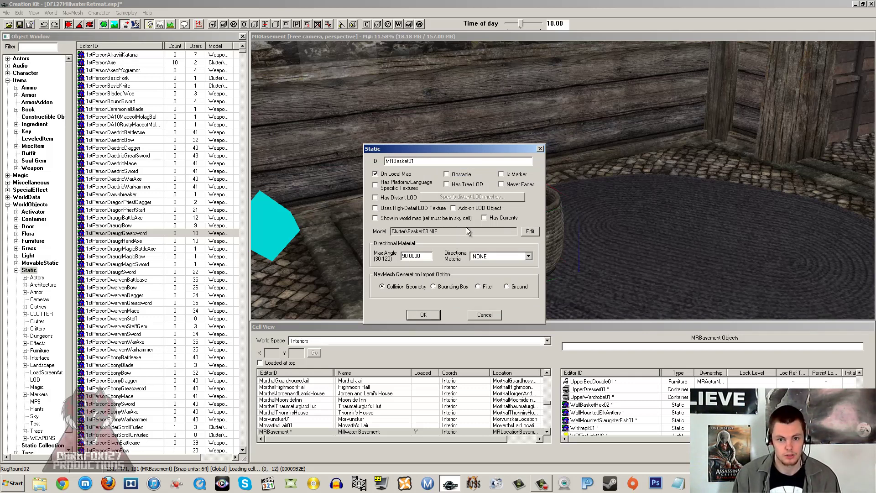
pyautogui.click(424, 315)
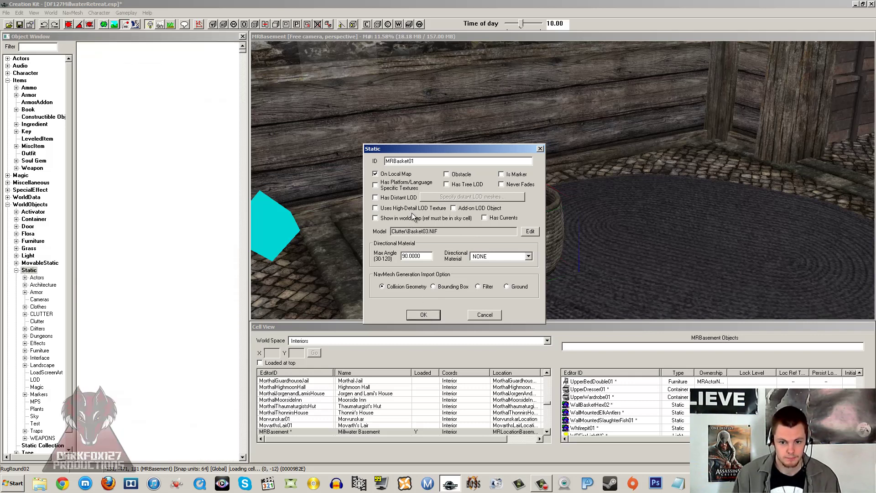
# Delete the movable Basket03 reference beside the round rug from the MRBasement cell
pyautogui.click(533, 212)
pyautogui.moveTo(521, 221); pyautogui.dragTo(522, 85)
pyautogui.press('f')
pyautogui.moveTo(515, 236); pyautogui.dragTo(580, 199)
pyautogui.press('Delete')
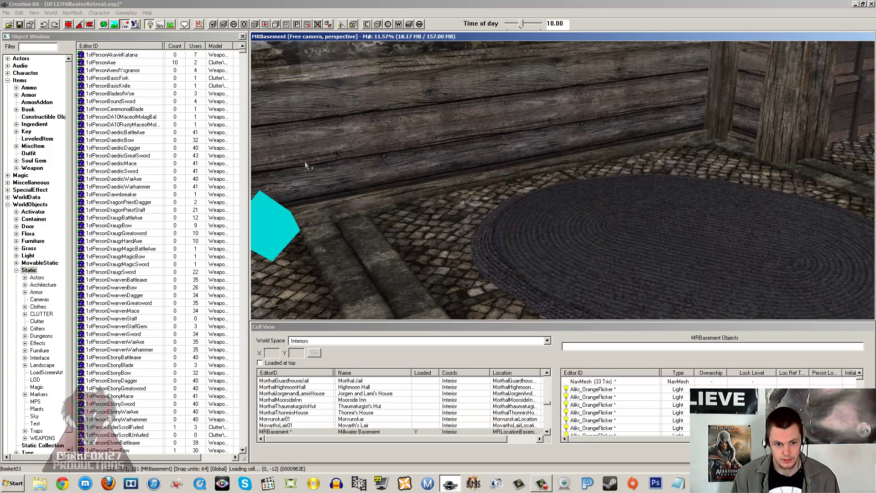
# Filter the objects for mrbasket01 and place an MRBasket01 by the wall beside the round rug
pyautogui.click(27, 46)
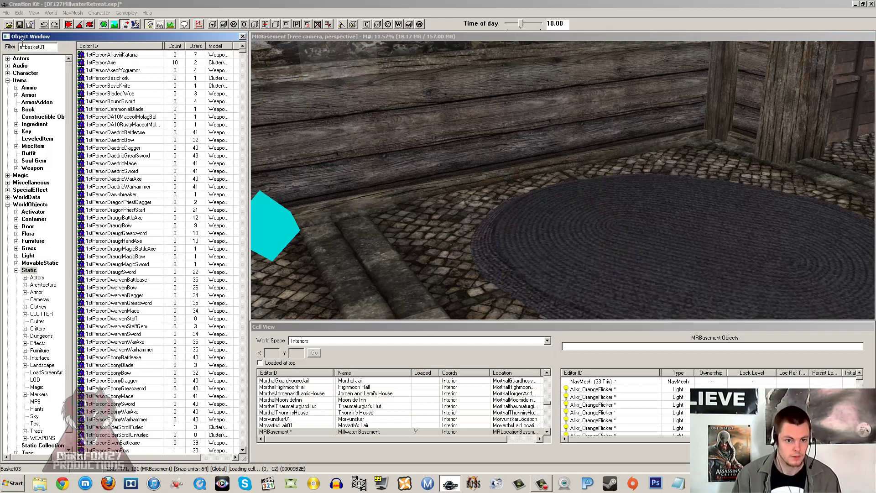
pyautogui.moveTo(103, 55); pyautogui.dragTo(503, 172)
pyautogui.moveTo(438, 141); pyautogui.dragTo(439, 141, button='middle')
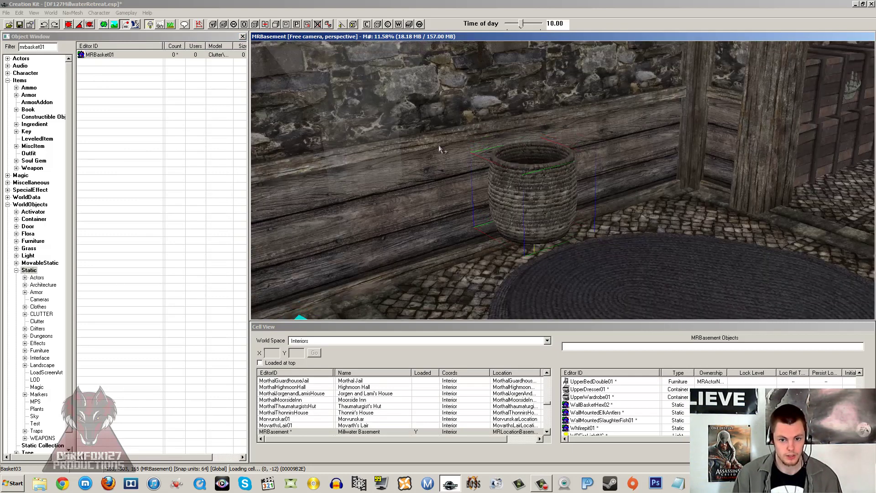
# Test the placed MRBasket01 with the Havok simulation, and move it higher against the wooden wall
pyautogui.click(125, 26)
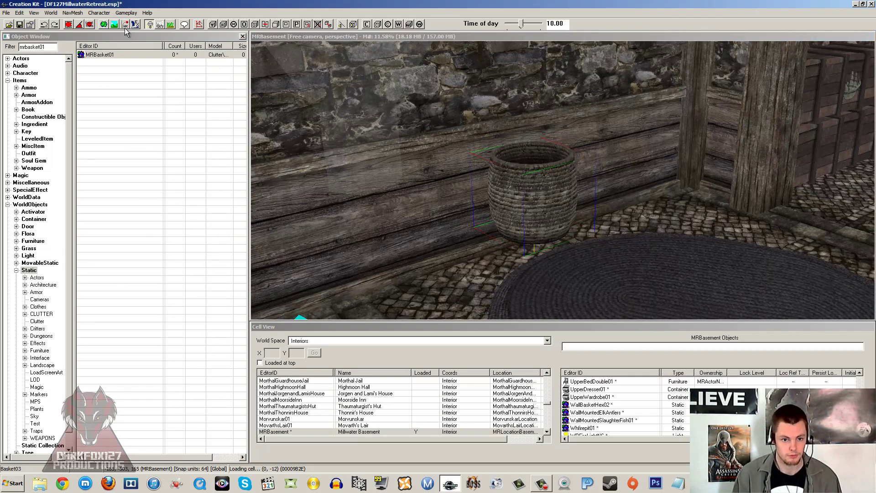
pyautogui.click(125, 25)
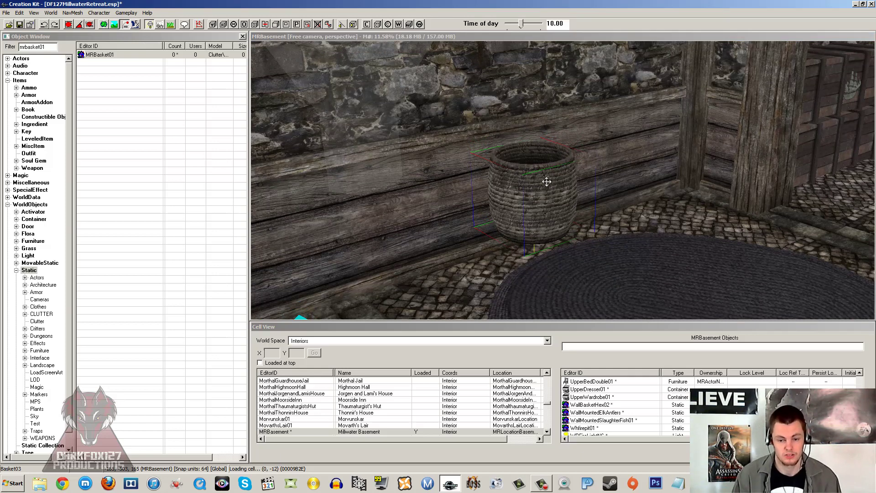
pyautogui.moveTo(540, 186); pyautogui.dragTo(532, 131)
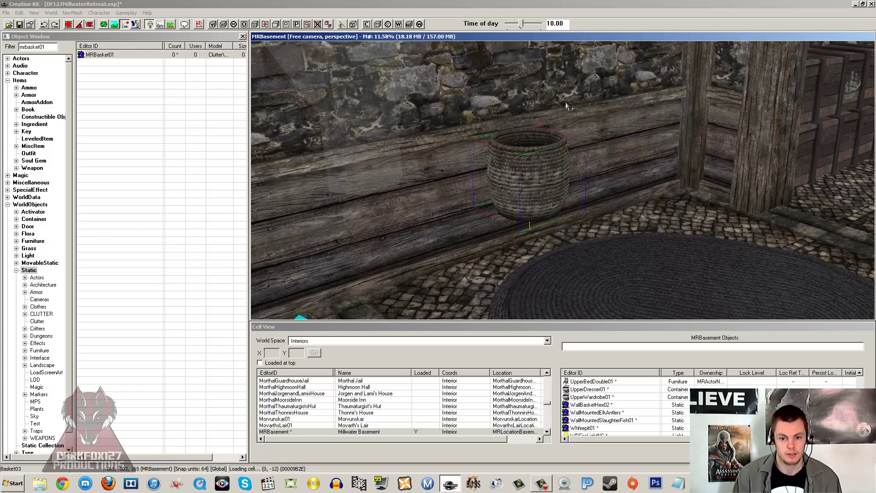
# Switch to the MiscItem category and clear the object filter to list all its items
pyautogui.click(30, 147)
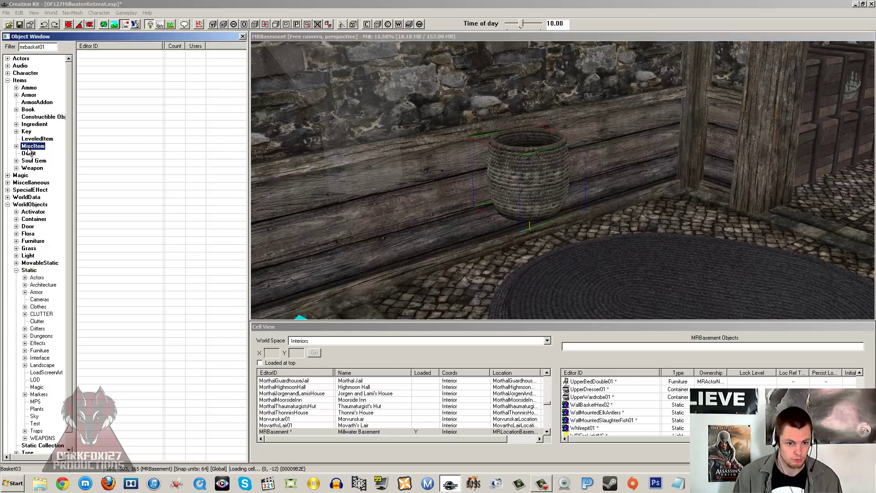
pyautogui.doubleClick(53, 47)
pyautogui.press('BackSpace')
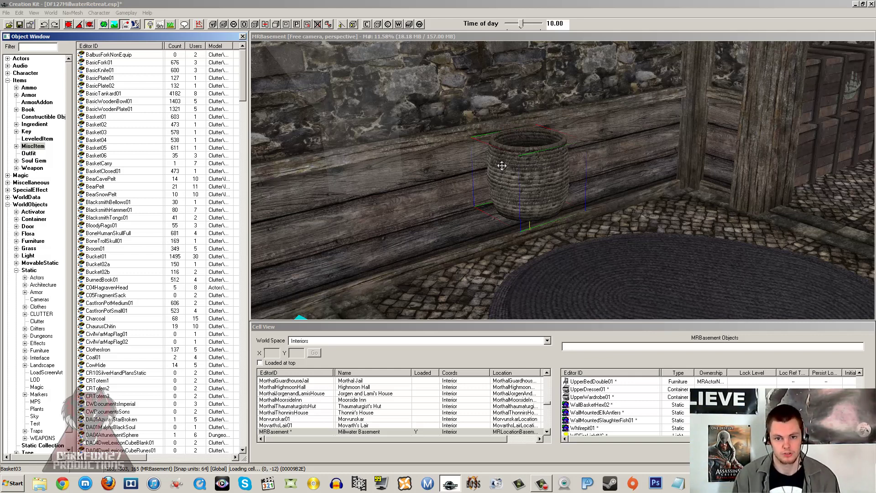
# Examine the reference properties of the ship wheel on the stone wall, and close them without changing anything
pyautogui.moveTo(405, 83); pyautogui.dragTo(455, 137, button='middle')
pyautogui.click(689, 138)
pyautogui.keyDown('shift'); pyautogui.moveTo(683, 134); pyautogui.dragTo(599, 153, button='middle'); pyautogui.keyUp('shift')
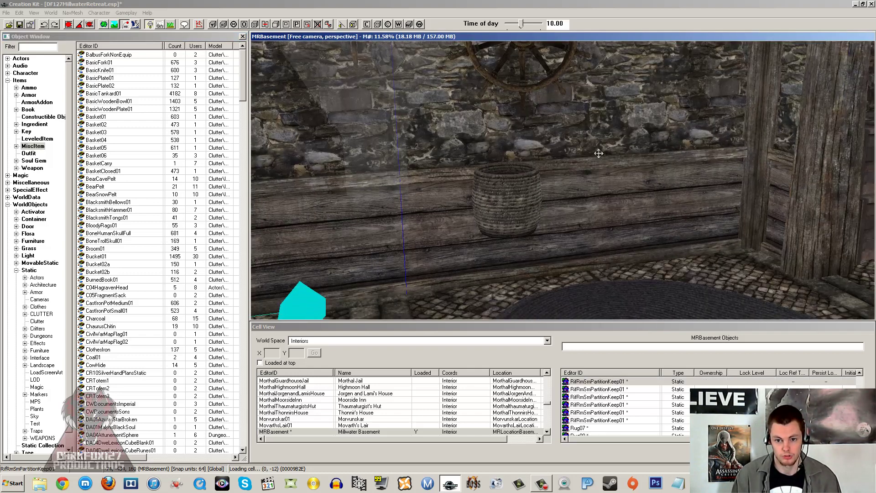
pyautogui.scroll(2, 631, 111)
pyautogui.moveTo(631, 111); pyautogui.dragTo(631, 129, button='middle')
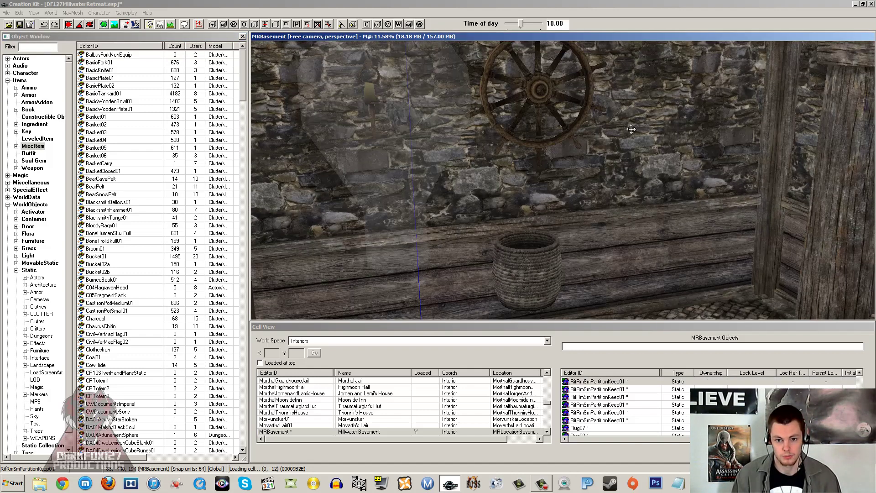
pyautogui.doubleClick(543, 87)
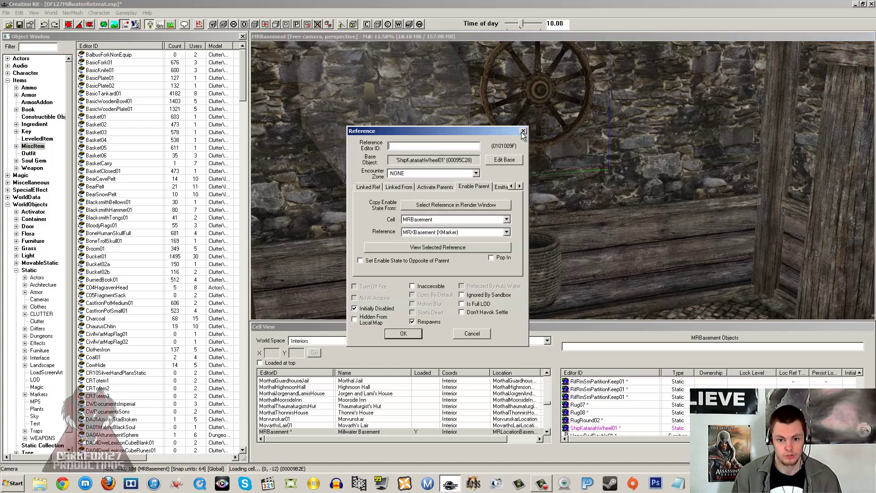
pyautogui.click(523, 132)
pyautogui.keyDown('shift'); pyautogui.moveTo(531, 93); pyautogui.dragTo(559, 106, button='middle'); pyautogui.keyUp('shift')
pyautogui.rightClick(117, 155)
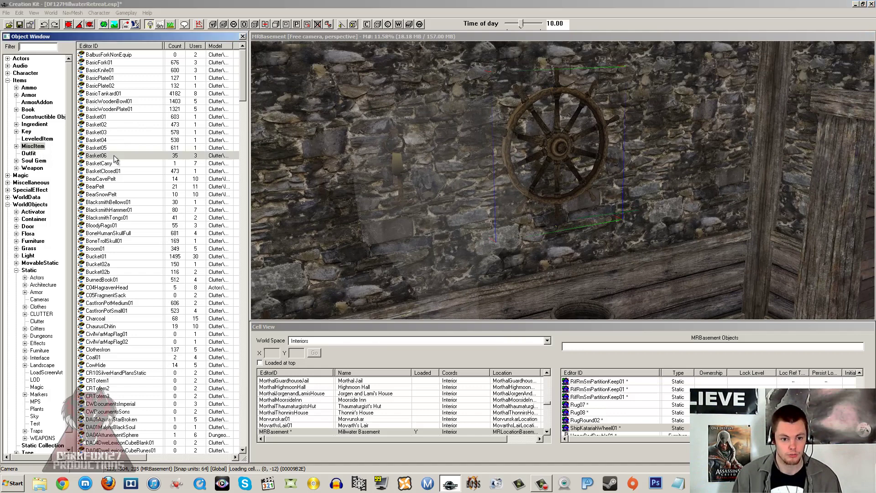
pyautogui.click(126, 163)
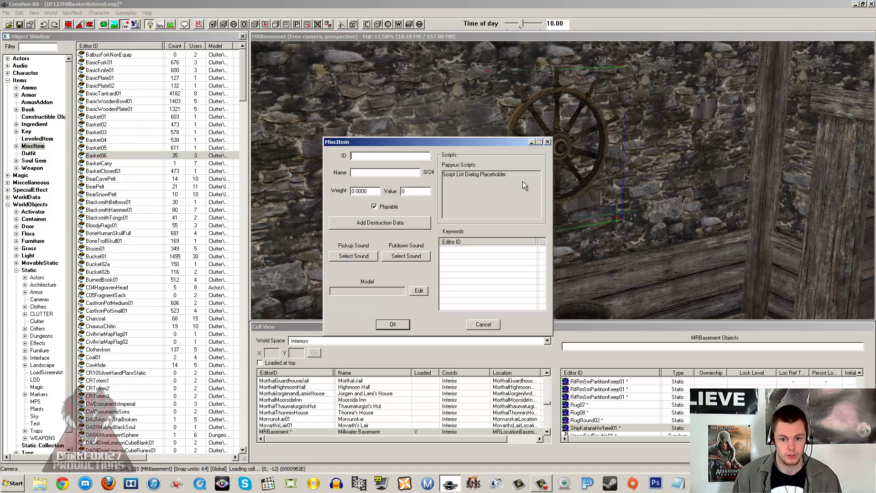
pyautogui.click(548, 142)
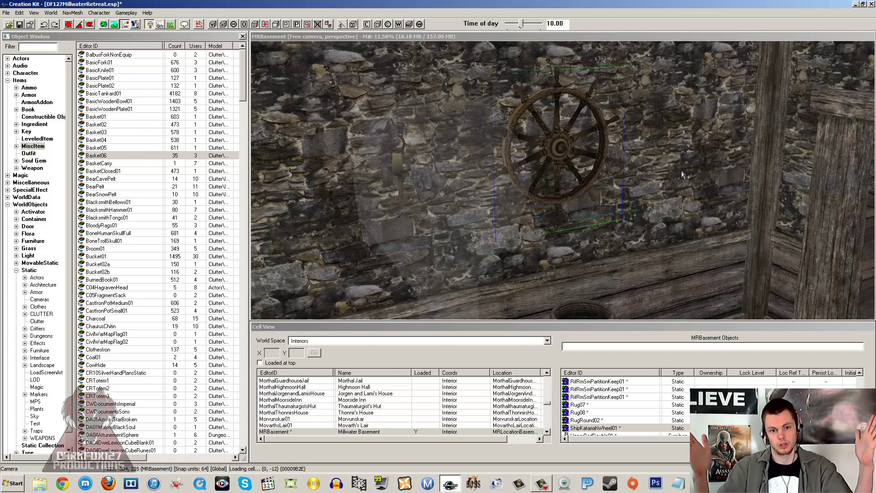
# Delete the placed MRBasket01 from the wall beside the round rug
pyautogui.moveTo(651, 166); pyautogui.dragTo(539, 168, button='middle')
pyautogui.click(576, 187)
pyautogui.moveTo(507, 151); pyautogui.dragTo(549, 152)
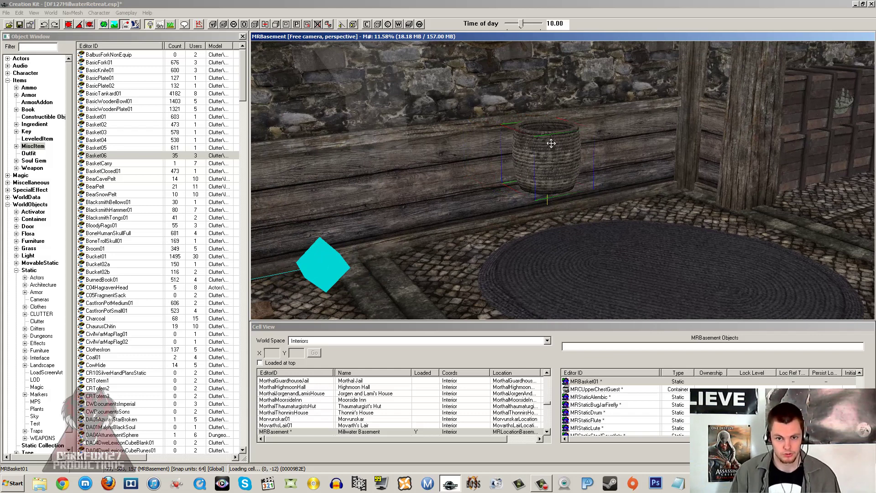
pyautogui.press('Delete')
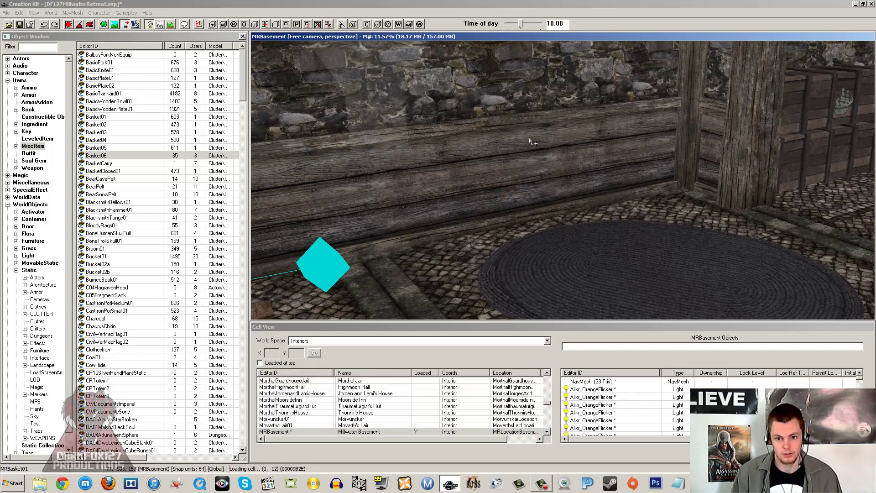
pyautogui.click(526, 166)
pyautogui.moveTo(494, 151)
pyautogui.keyDown('shift'); pyautogui.mouseDown(button='middle')
pyautogui.moveTo(526, 157)
pyautogui.moveTo(509, 149)
pyautogui.mouseUp(button='middle'); pyautogui.keyUp('shift')
pyautogui.scroll(-2, 521, 153)
pyautogui.scroll(1, 509, 149)
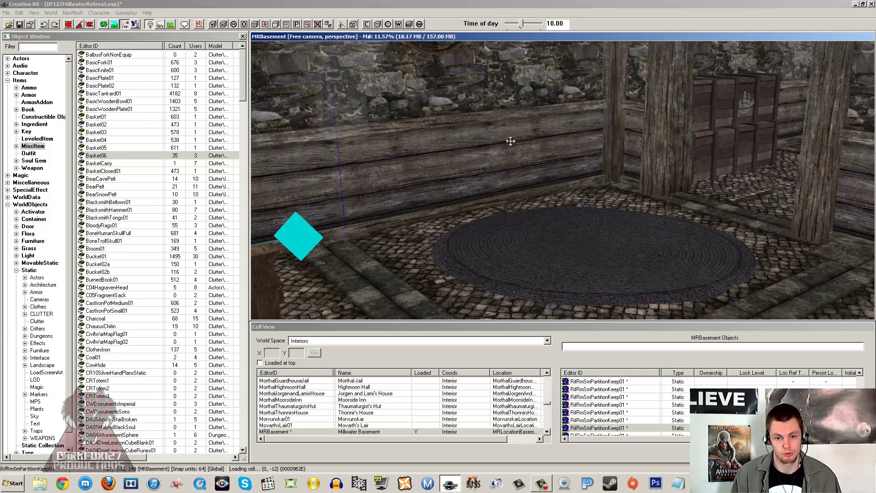
pyautogui.moveTo(511, 125); pyautogui.dragTo(512, 128, button='middle')
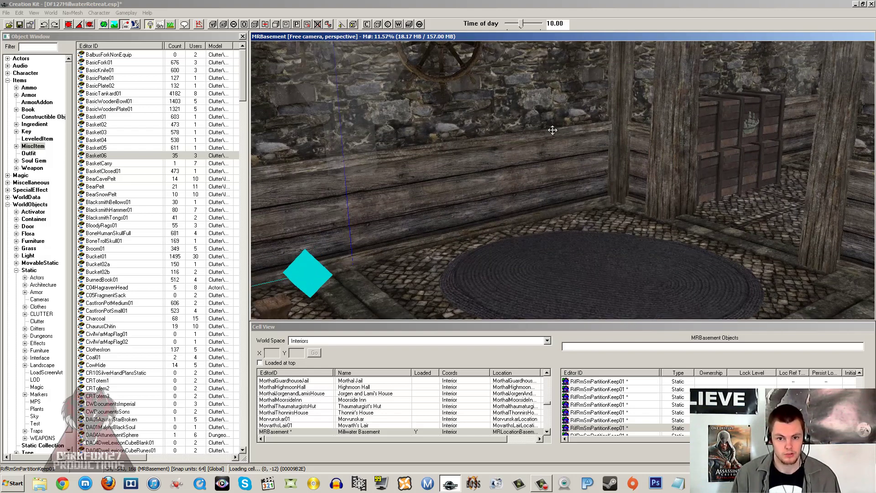
pyautogui.moveTo(547, 135); pyautogui.dragTo(522, 137, button='middle')
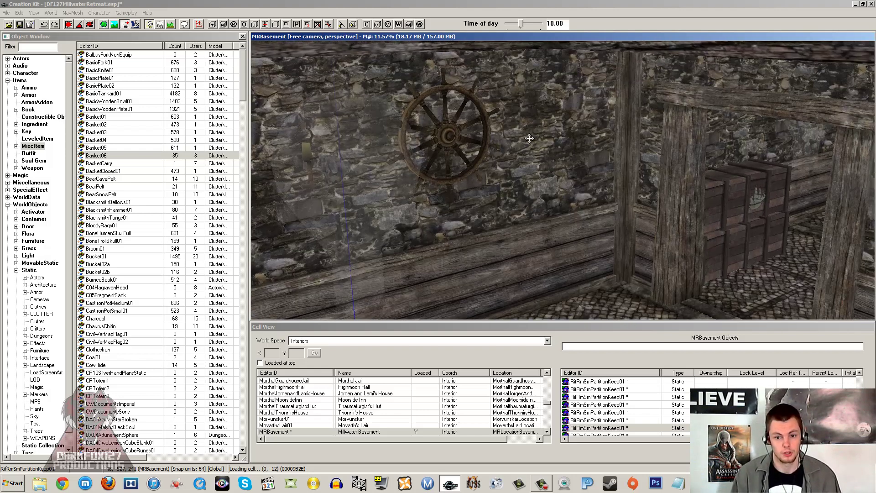
# Examine the properties of the miscellaneous item Basket01, and close them without changing anything
pyautogui.click(151, 100)
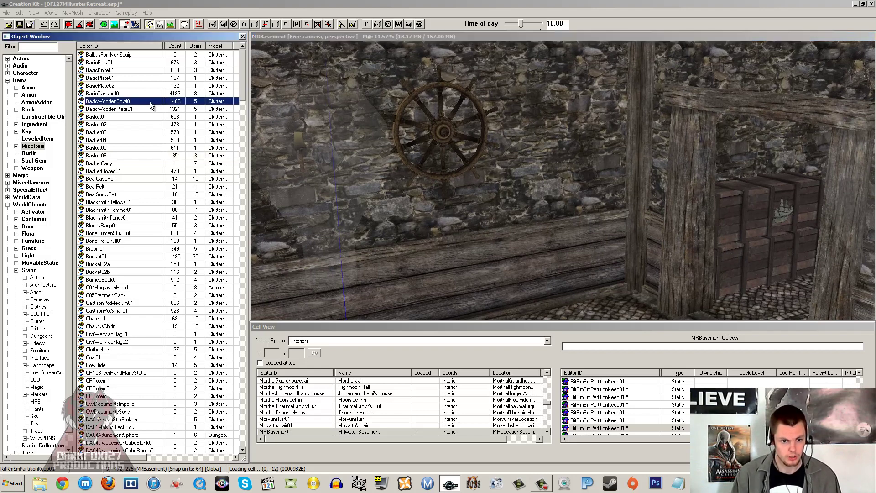
pyautogui.doubleClick(97, 117)
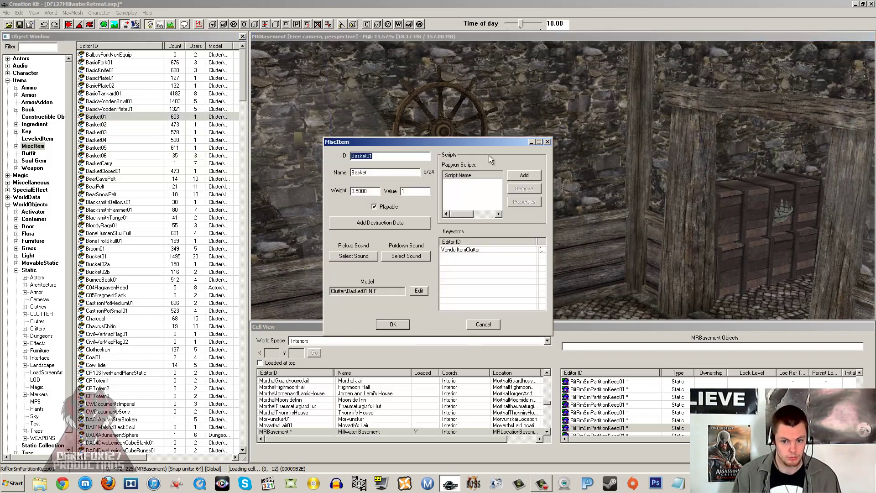
pyautogui.click(548, 142)
# Filter the miscellaneous items for knife and place a BasicKnife01 at the stone wall beside the ship wheel
pyautogui.click(29, 47)
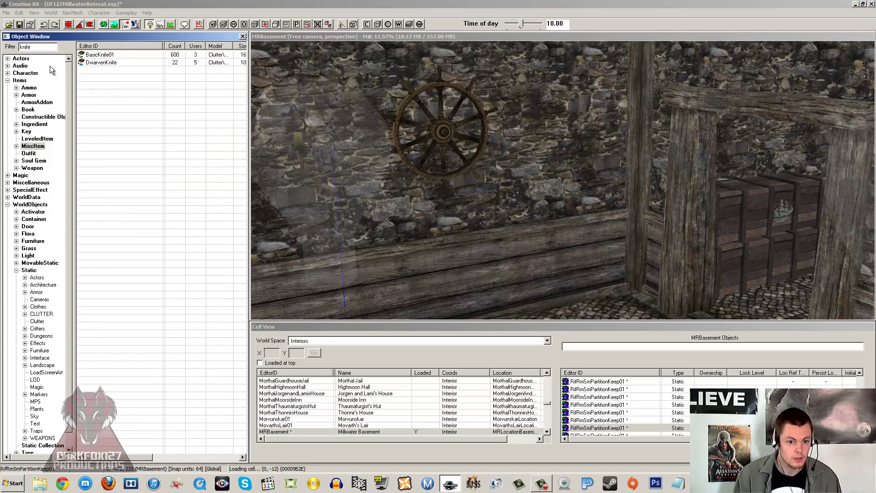
pyautogui.moveTo(104, 57); pyautogui.dragTo(542, 156)
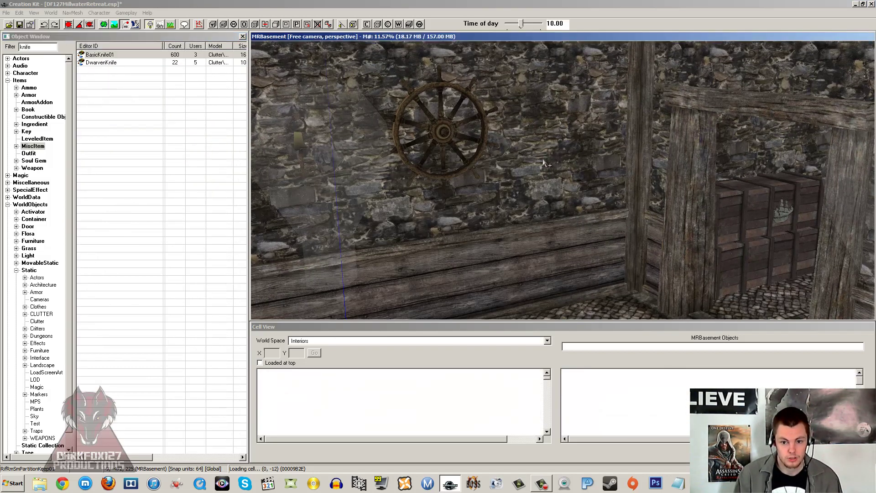
pyautogui.scroll(3, 538, 160)
pyautogui.keyDown('shift'); pyautogui.moveTo(538, 160); pyautogui.dragTo(545, 156, button='middle'); pyautogui.keyUp('shift')
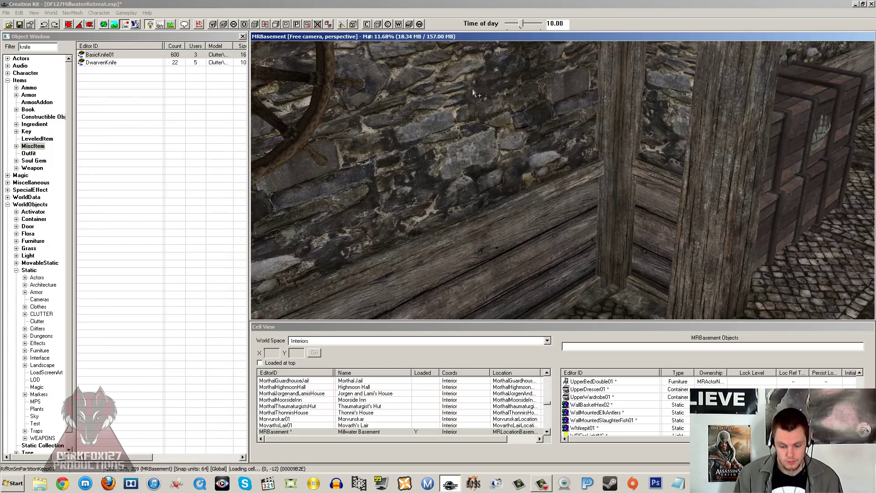
# Place another BasicKnife01 on the floor at the edge of the round rug
pyautogui.scroll(-5, 500, 124)
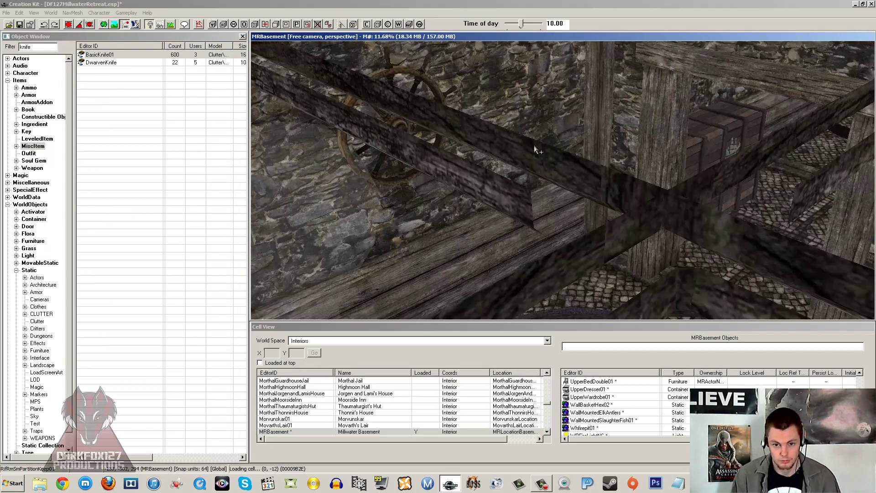
pyautogui.click(106, 57)
pyautogui.moveTo(106, 60); pyautogui.dragTo(446, 265)
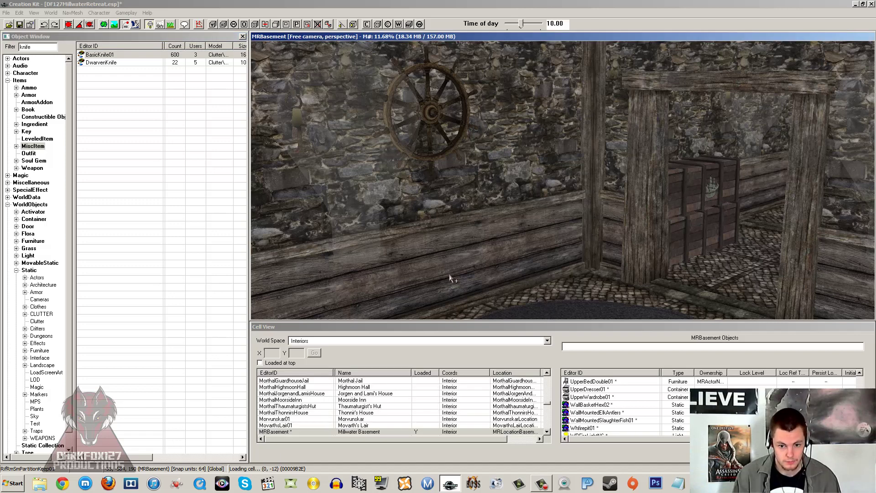
pyautogui.scroll(-3, 473, 236)
pyautogui.keyDown('shift'); pyautogui.moveTo(475, 225); pyautogui.dragTo(423, 188, button='middle'); pyautogui.keyUp('shift')
pyautogui.click(124, 24)
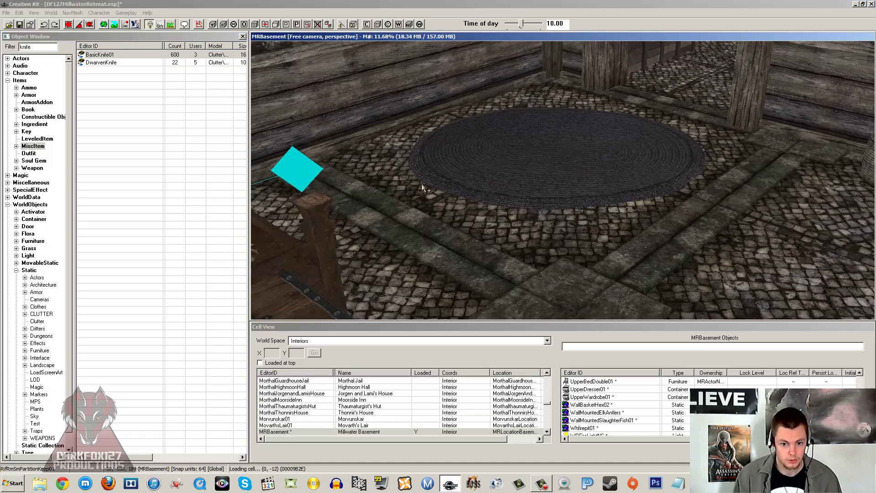
pyautogui.moveTo(110, 54); pyautogui.dragTo(493, 203)
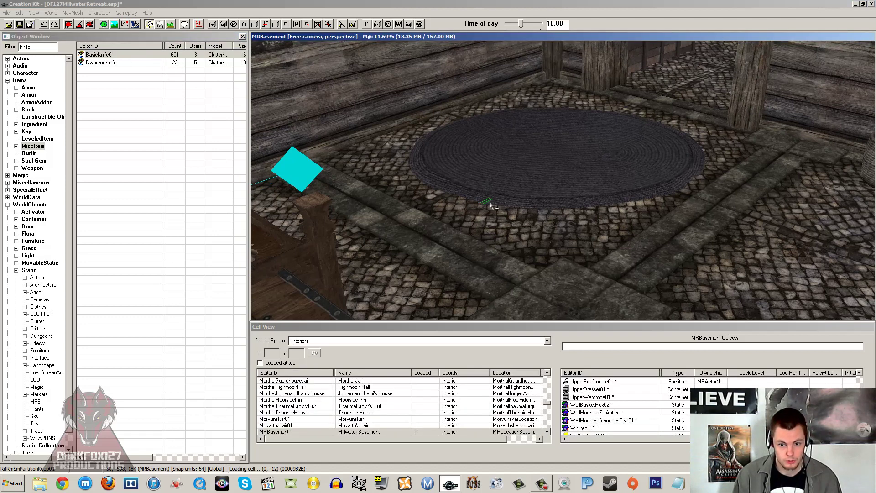
# Raise the placed knife above the rug and move it toward the wooden wall beside the broom basket
pyautogui.moveTo(489, 201); pyautogui.dragTo(370, 53)
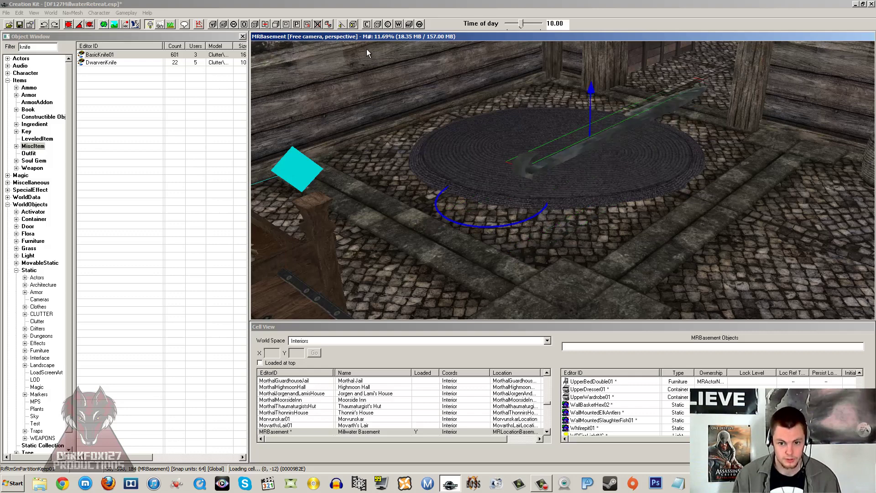
pyautogui.keyDown('shift'); pyautogui.moveTo(646, 137); pyautogui.dragTo(606, 165, button='middle'); pyautogui.keyUp('shift')
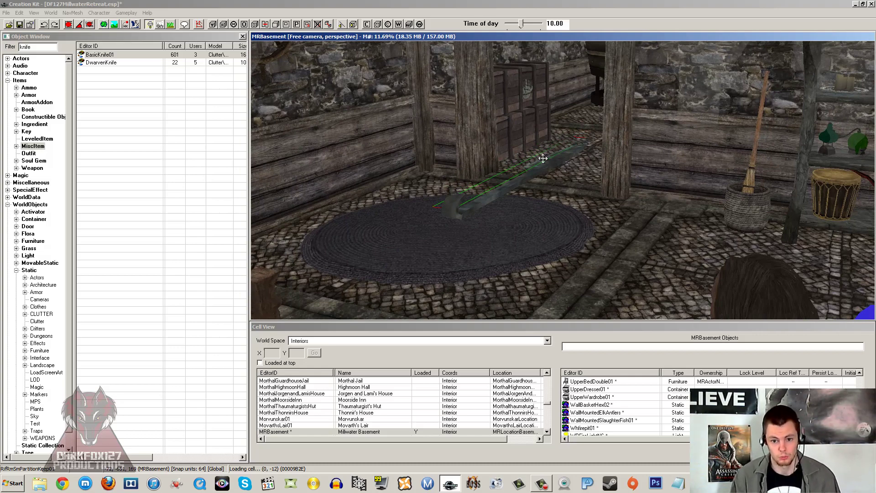
pyautogui.keyDown('shift'); pyautogui.moveTo(542, 174); pyautogui.dragTo(536, 172, button='middle'); pyautogui.keyUp('shift')
pyautogui.moveTo(536, 172); pyautogui.dragTo(787, 160)
pyautogui.keyDown('shift'); pyautogui.moveTo(787, 161); pyautogui.dragTo(571, 137, button='middle'); pyautogui.keyUp('shift')
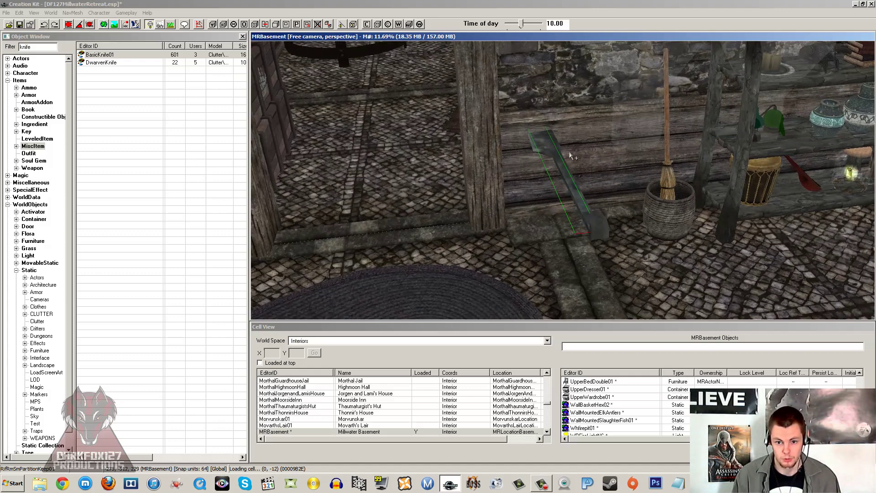
# Enable Don't Havok Settle on the knife's reference and attach the defaultDisableHavokOnLoad script to it
pyautogui.doubleClick(546, 142)
pyautogui.click(462, 312)
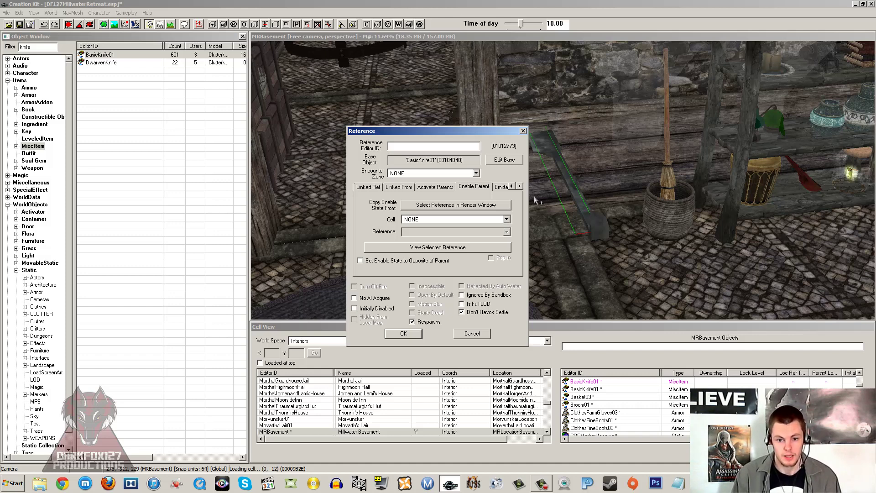
pyautogui.click(520, 186)
pyautogui.click(520, 186)
pyautogui.click(519, 186)
pyautogui.click(519, 186)
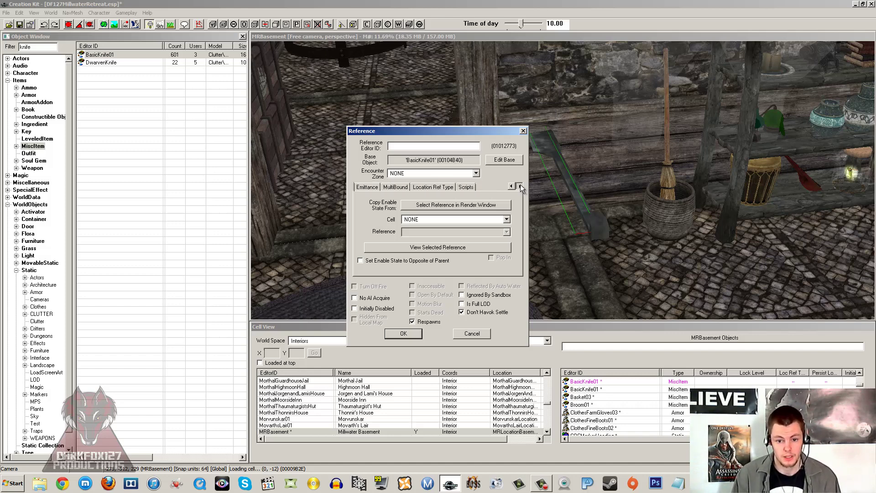
pyautogui.click(466, 188)
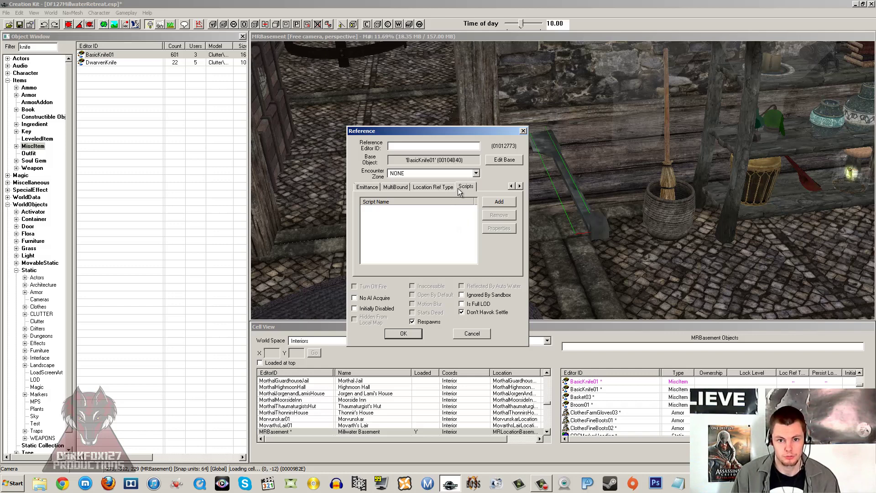
pyautogui.click(498, 204)
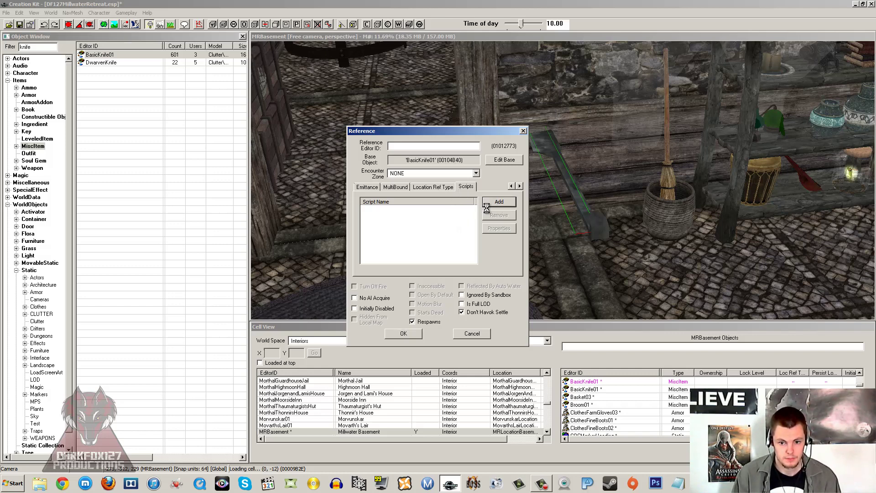
pyautogui.click(499, 276)
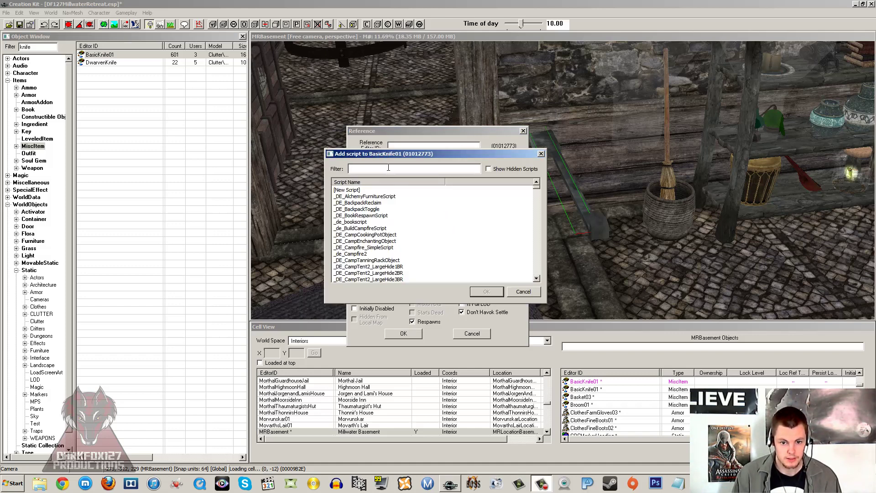
pyautogui.write('havok')
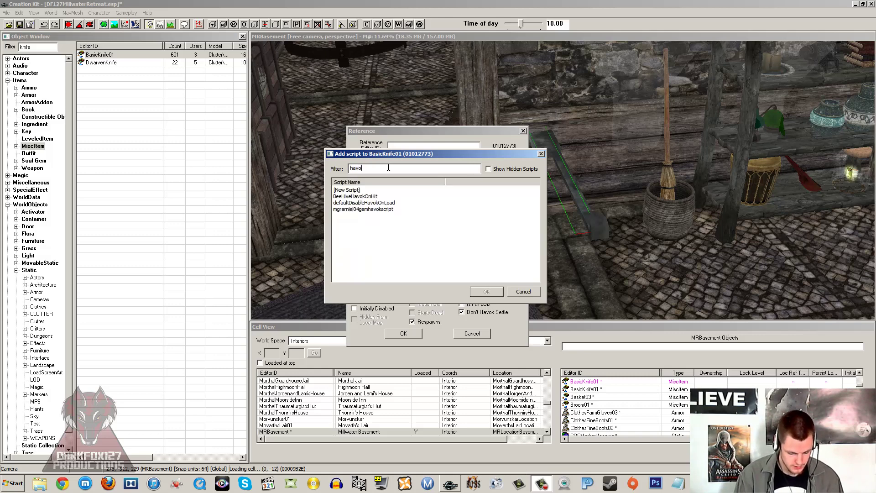
pyautogui.click(359, 204)
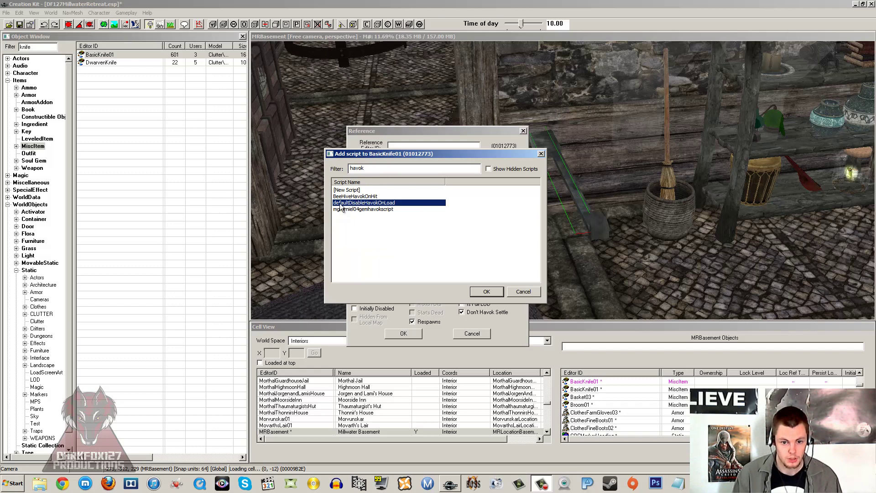
pyautogui.click(486, 292)
# Set havokOnActivate and havokOnHit to False in the defaultDisableHavokOnLoad script's properties, and save the knife's reference
pyautogui.doubleClick(401, 211)
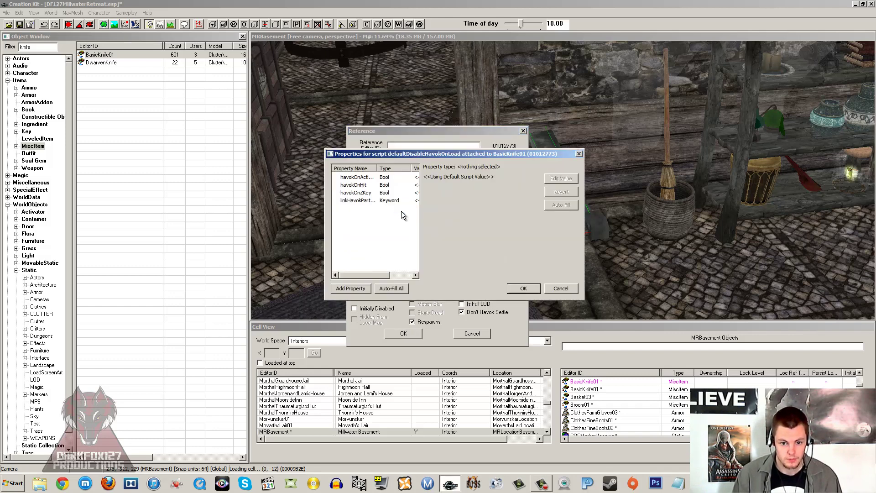
pyautogui.click(384, 179)
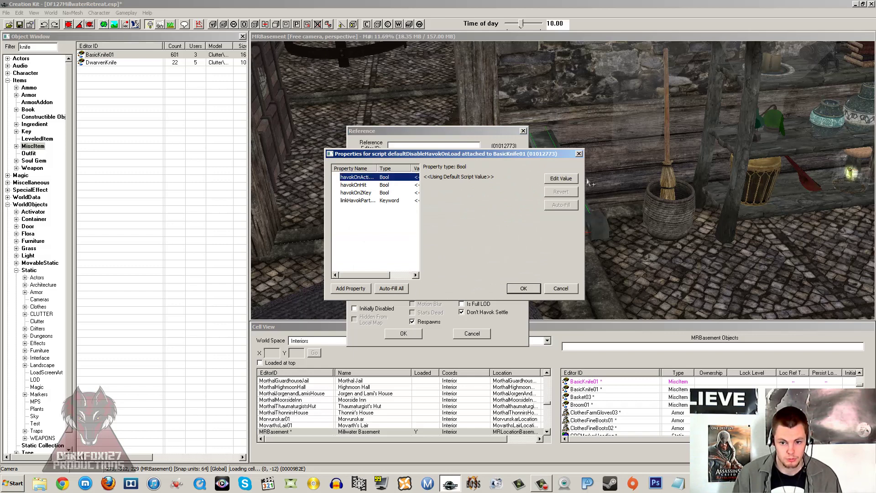
pyautogui.moveTo(585, 180); pyautogui.dragTo(693, 179)
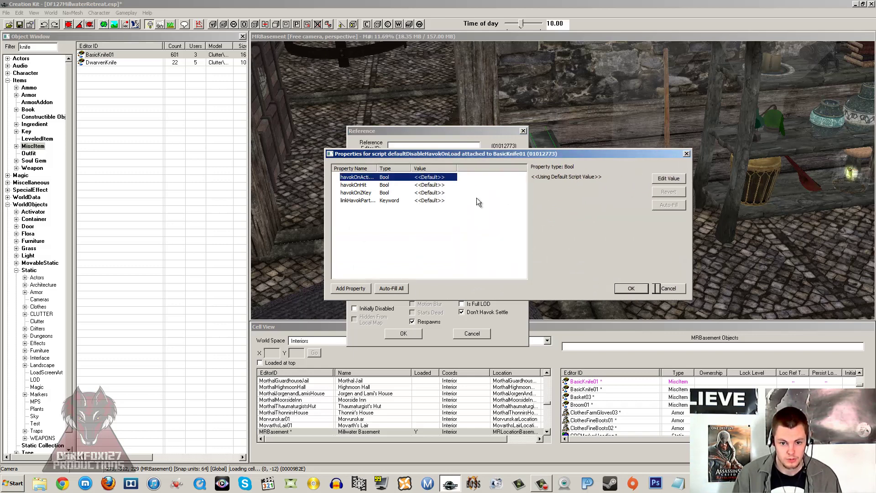
pyautogui.click(379, 186)
pyautogui.click(380, 179)
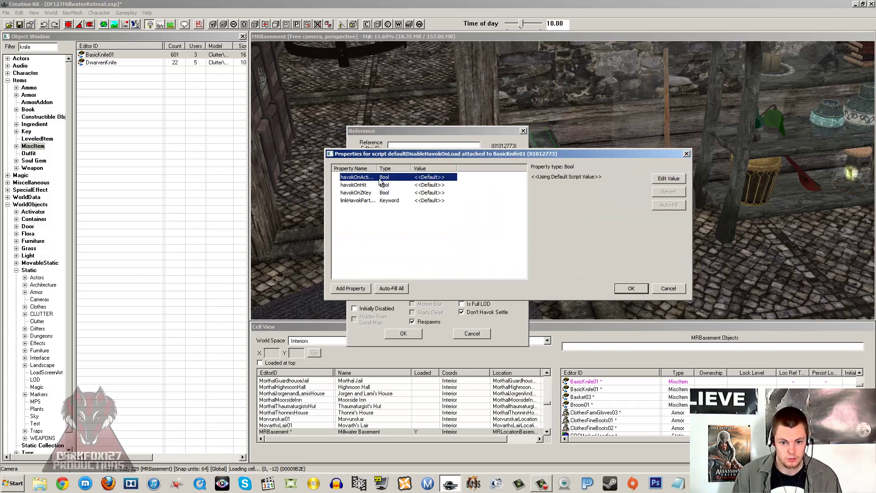
pyautogui.click(659, 179)
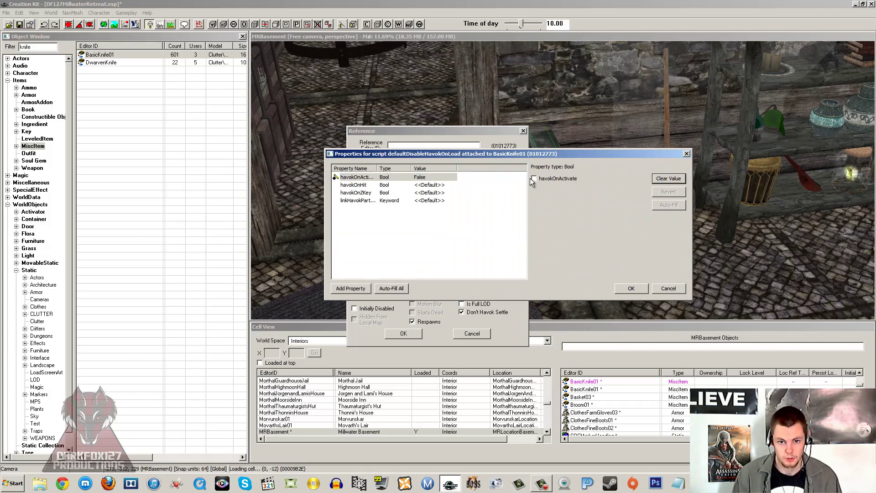
pyautogui.click(400, 185)
pyautogui.click(660, 179)
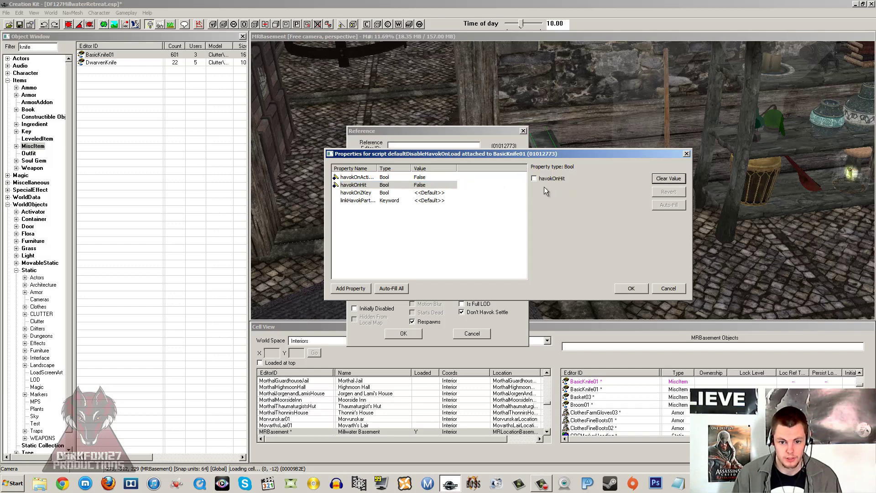
pyautogui.click(407, 178)
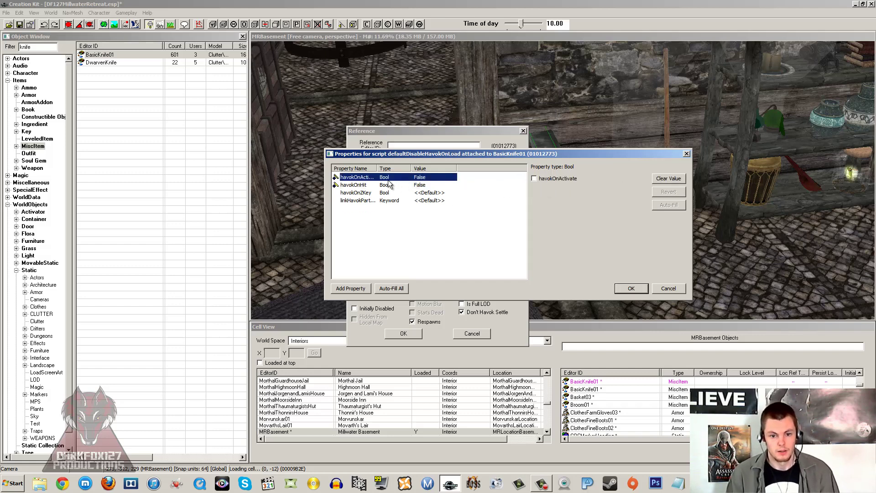
pyautogui.click(631, 288)
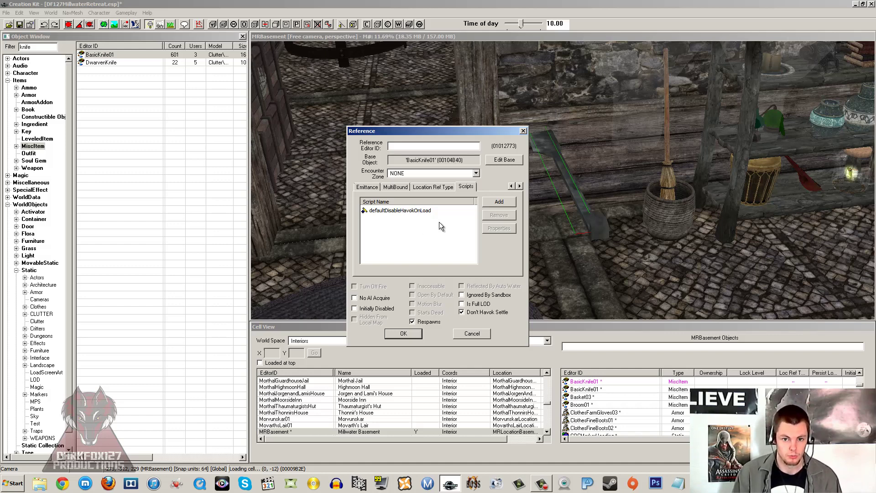
pyautogui.click(410, 333)
# Delete the scripted BasicKnife01 floating beside the broom basket
pyautogui.scroll(2, 475, 238)
pyautogui.keyDown('shift'); pyautogui.moveTo(475, 238); pyautogui.dragTo(574, 206, button='middle'); pyautogui.keyUp('shift')
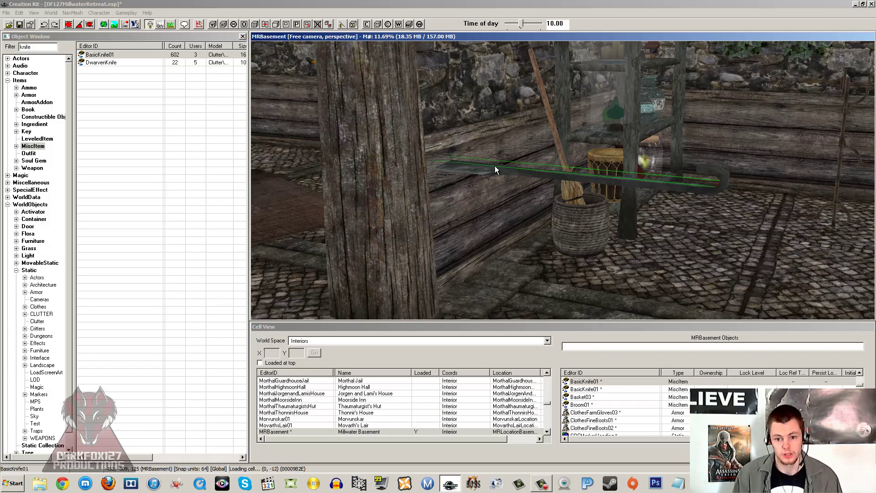
pyautogui.keyDown('shift'); pyautogui.moveTo(493, 166); pyautogui.dragTo(510, 197, button='middle'); pyautogui.keyUp('shift')
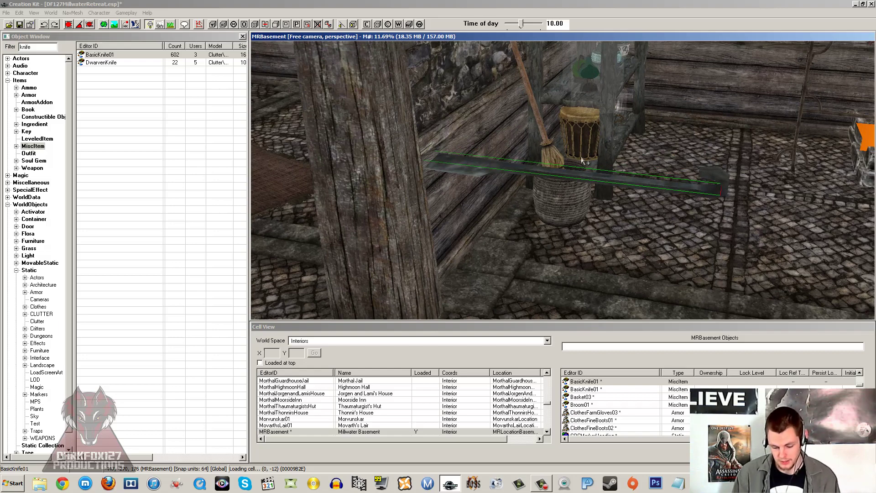
pyautogui.press('Delete')
pyautogui.keyDown('shift'); pyautogui.moveTo(591, 159); pyautogui.dragTo(587, 159, button='middle'); pyautogui.keyUp('shift')
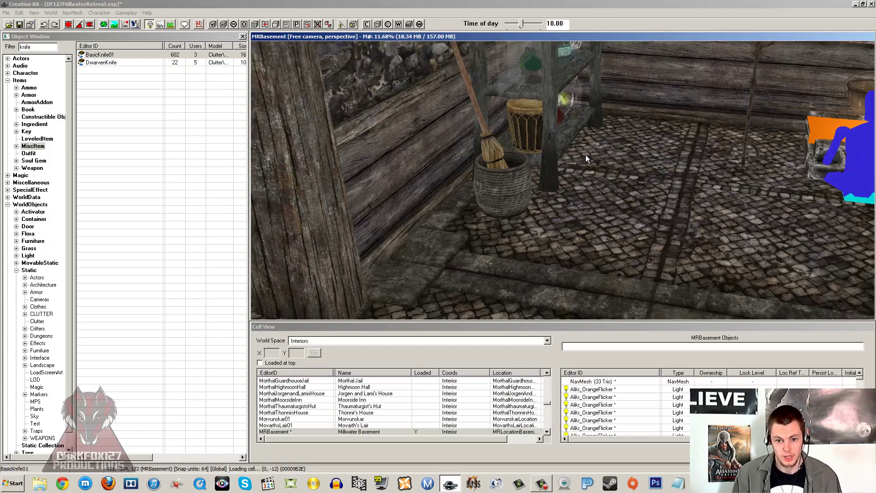
pyautogui.click(494, 189)
pyautogui.keyDown('shift'); pyautogui.moveTo(495, 189); pyautogui.dragTo(494, 165, button='middle'); pyautogui.keyUp('shift')
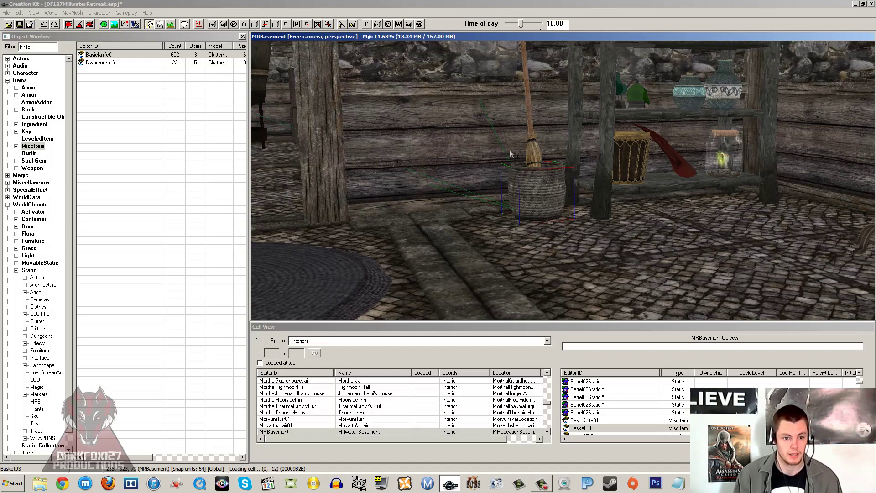
pyautogui.moveTo(488, 123); pyautogui.dragTo(515, 138, button='middle')
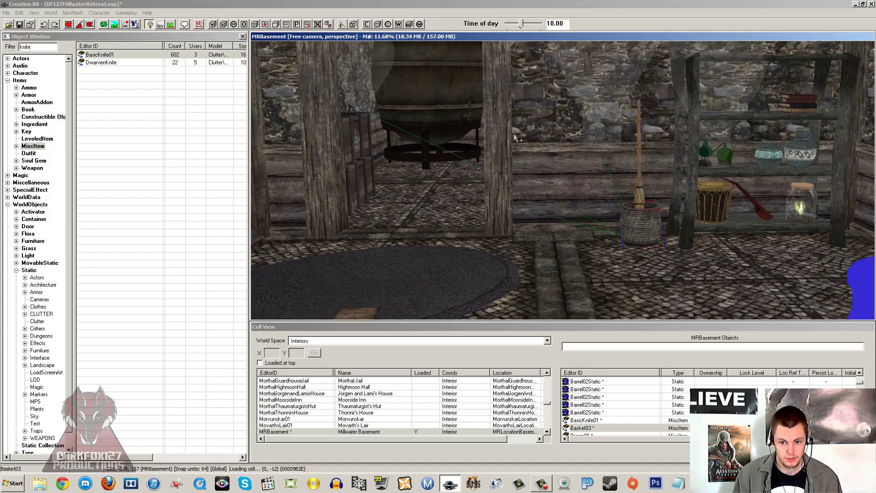
pyautogui.keyDown('shift'); pyautogui.moveTo(520, 137); pyautogui.dragTo(560, 146, button='middle'); pyautogui.keyUp('shift')
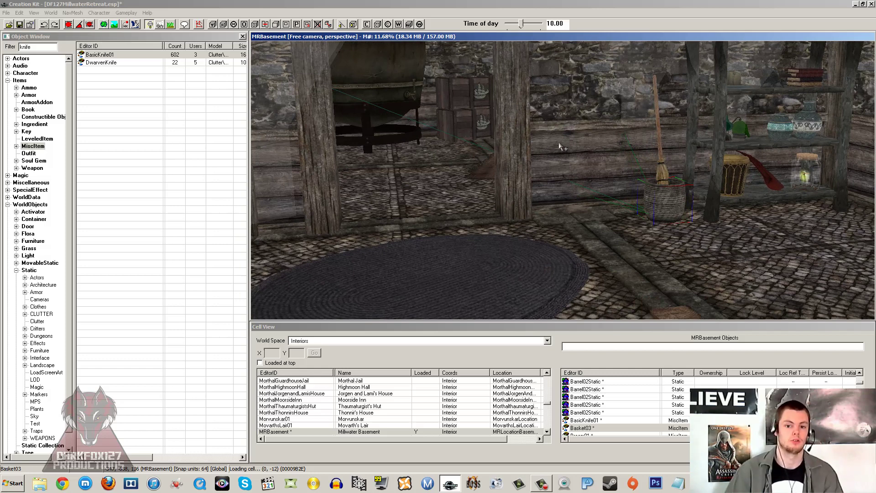
pyautogui.keyDown('shift'); pyautogui.moveTo(544, 134); pyautogui.dragTo(554, 180, button='middle'); pyautogui.keyUp('shift')
pyautogui.click(539, 168)
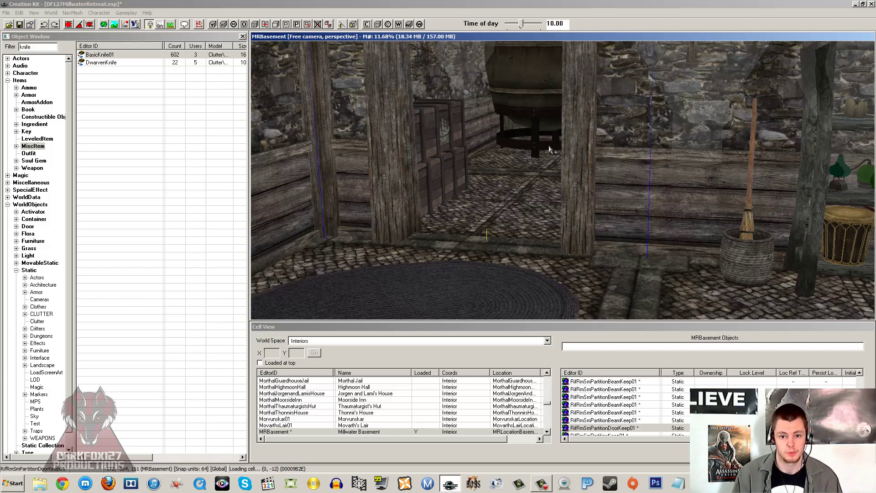
pyautogui.moveTo(542, 242); pyautogui.dragTo(521, 235, button='middle')
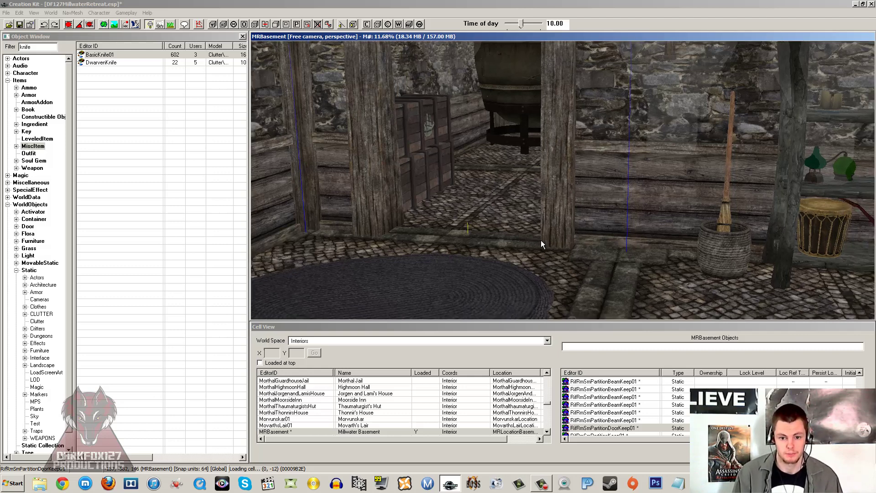
pyautogui.click(487, 216)
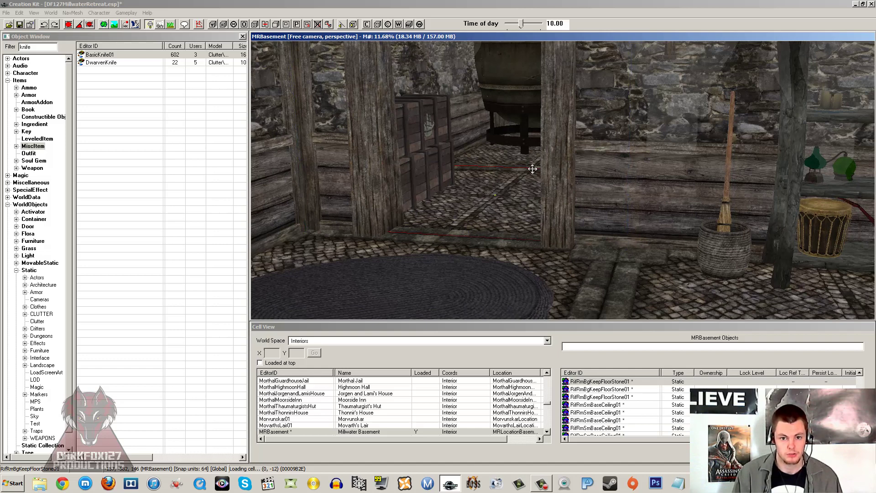